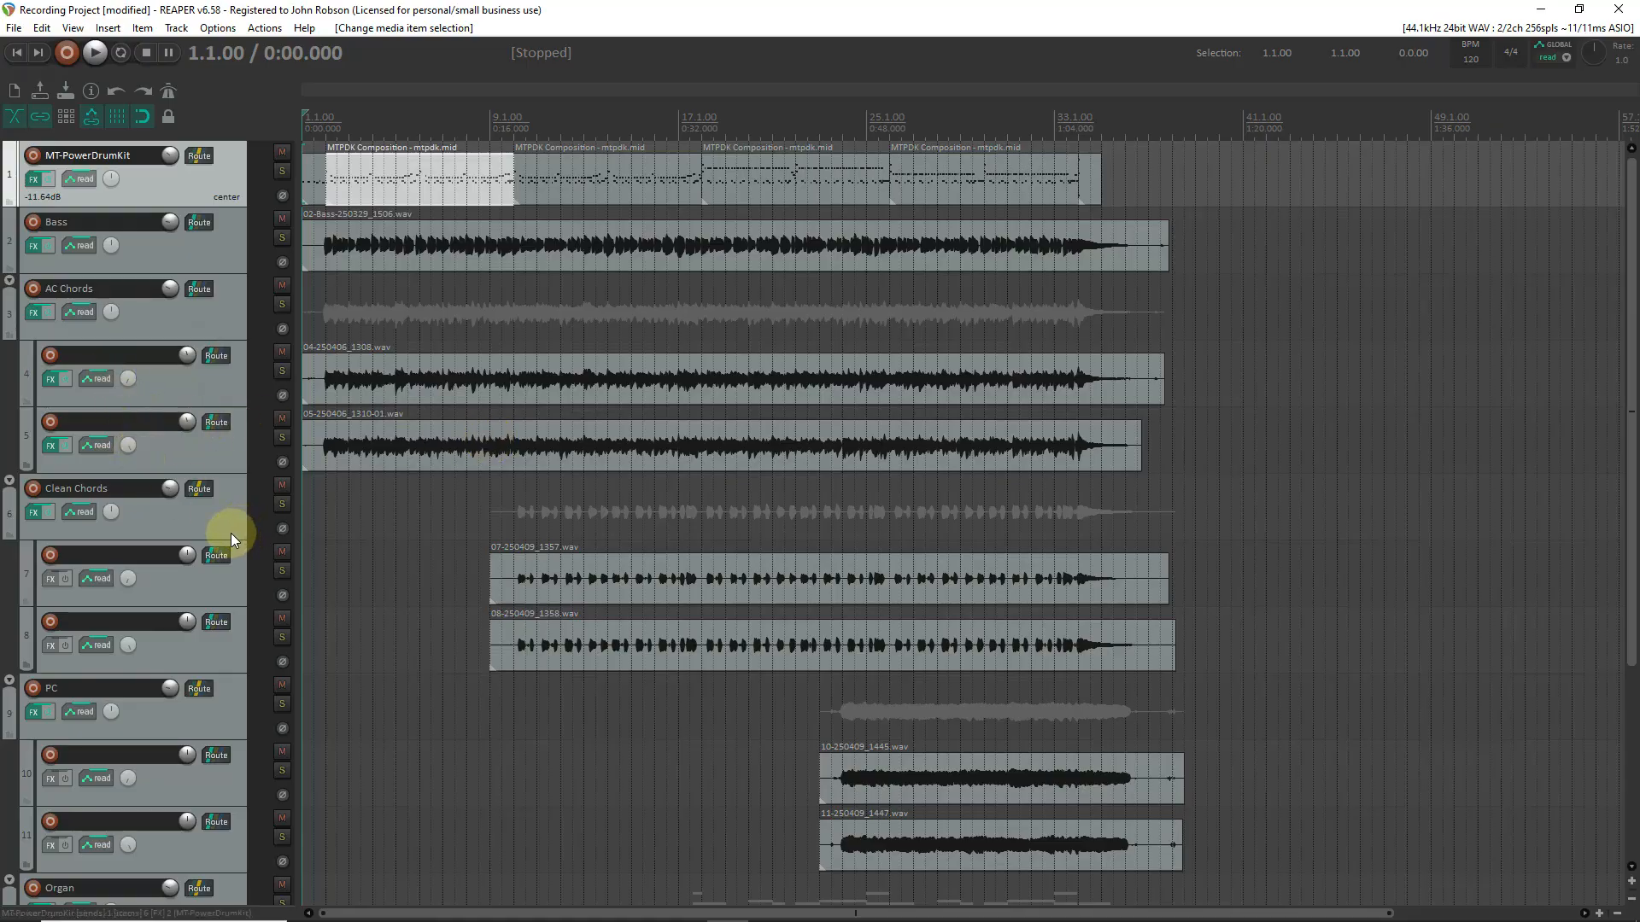
# Look over the existing Clean Chords, PC and Organ folder tracks one after another.
pyautogui.click(208, 501)
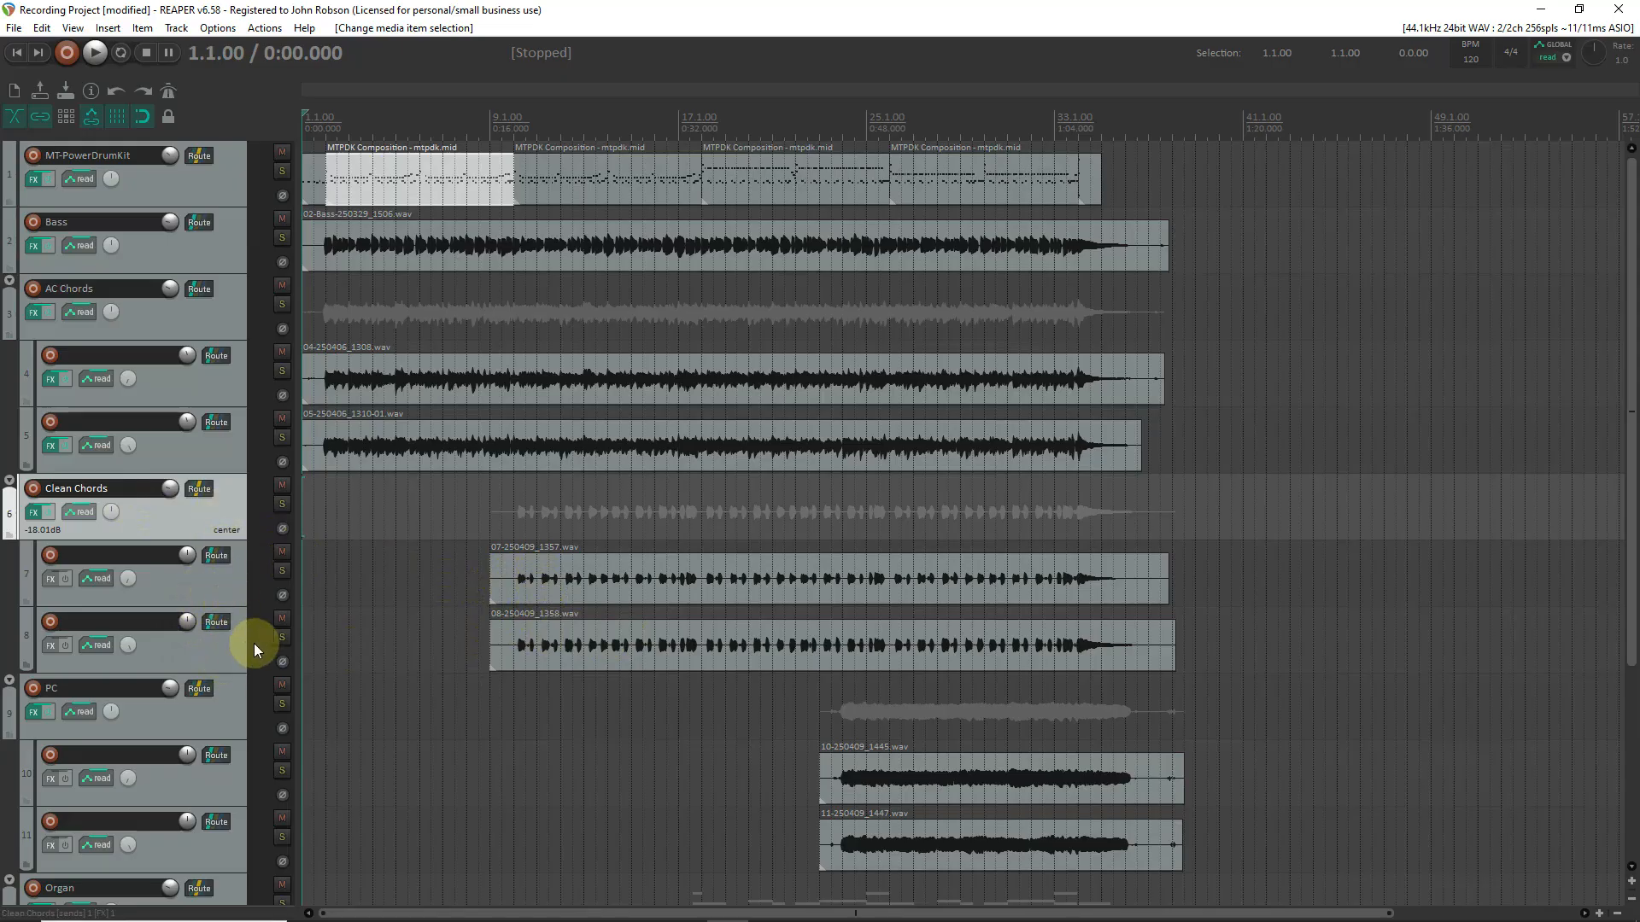
pyautogui.scroll(-2, 248, 646)
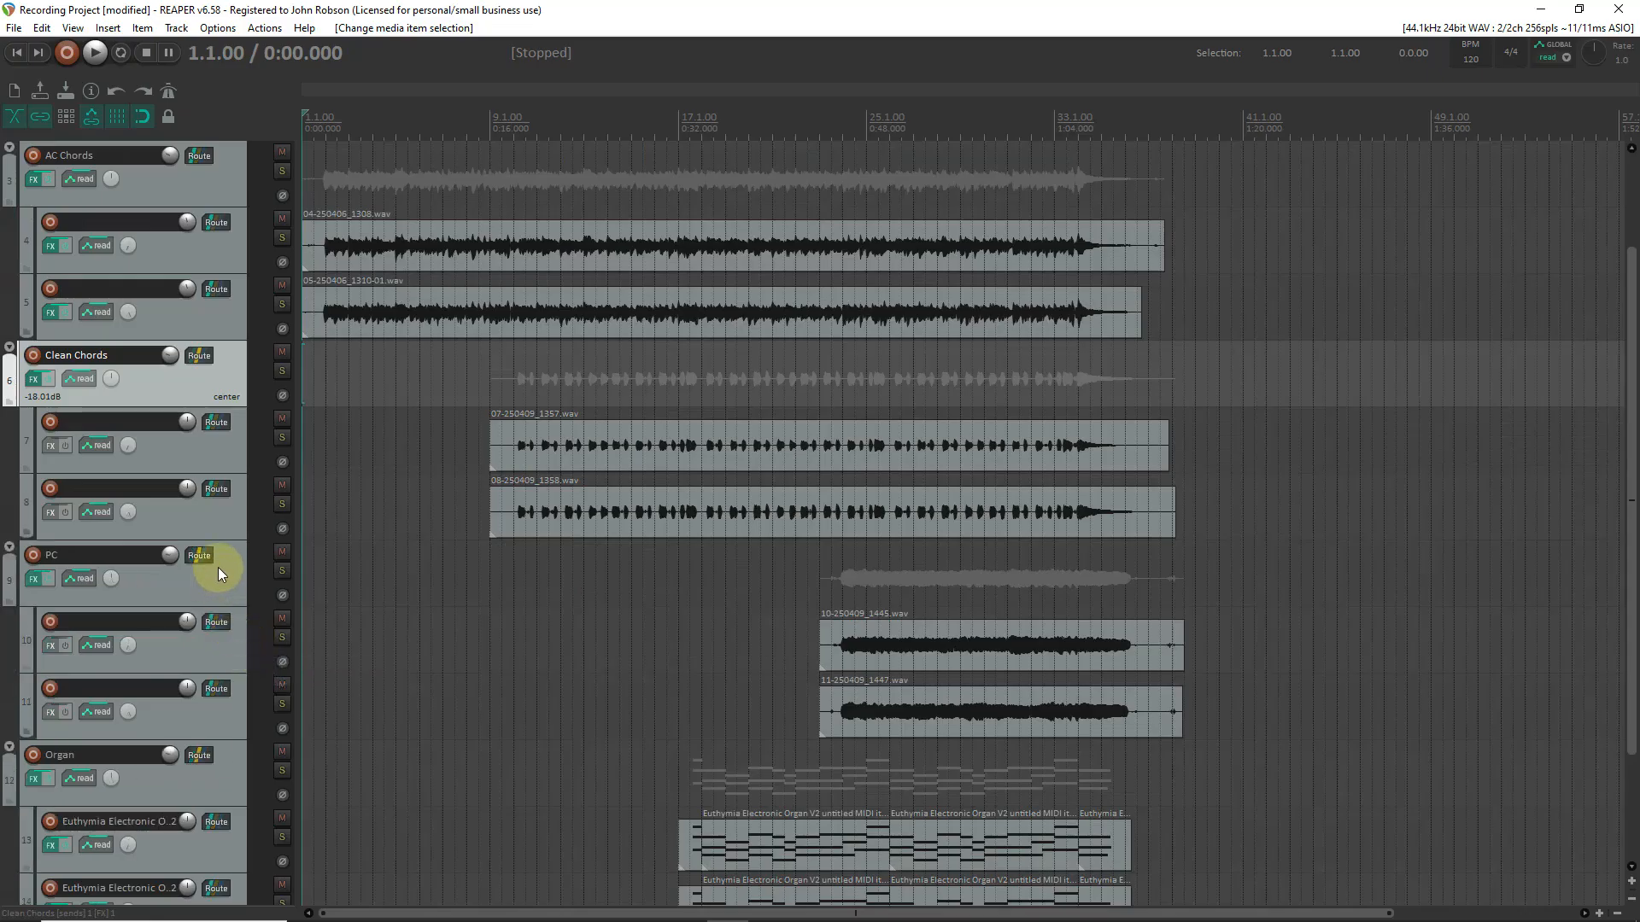
pyautogui.click(222, 574)
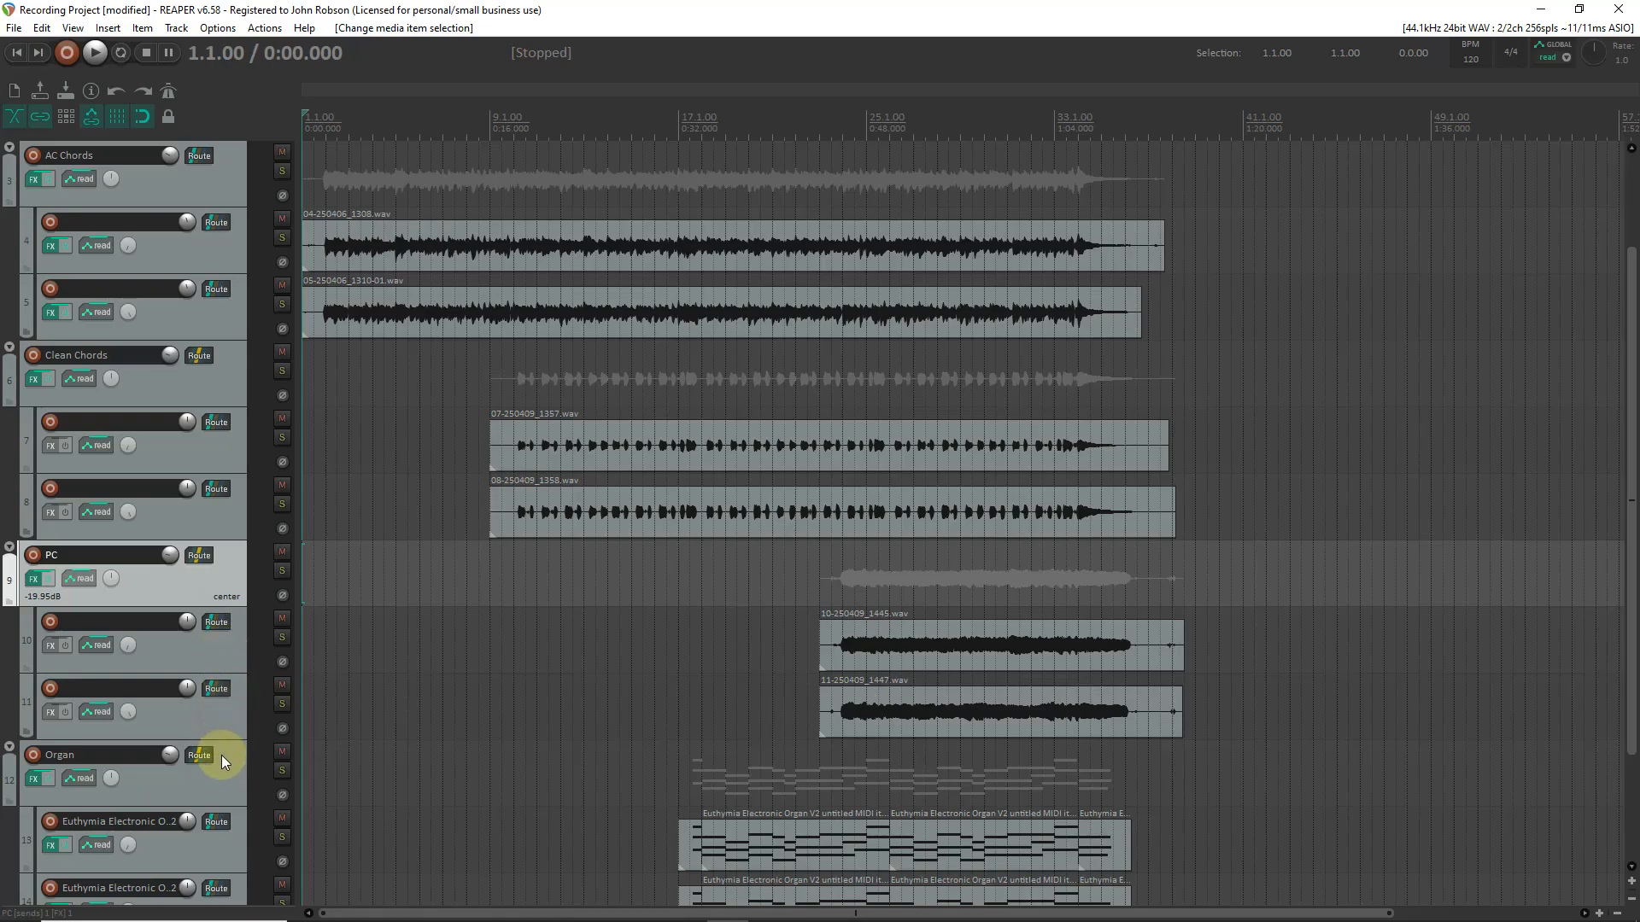
pyautogui.scroll(-3, 218, 756)
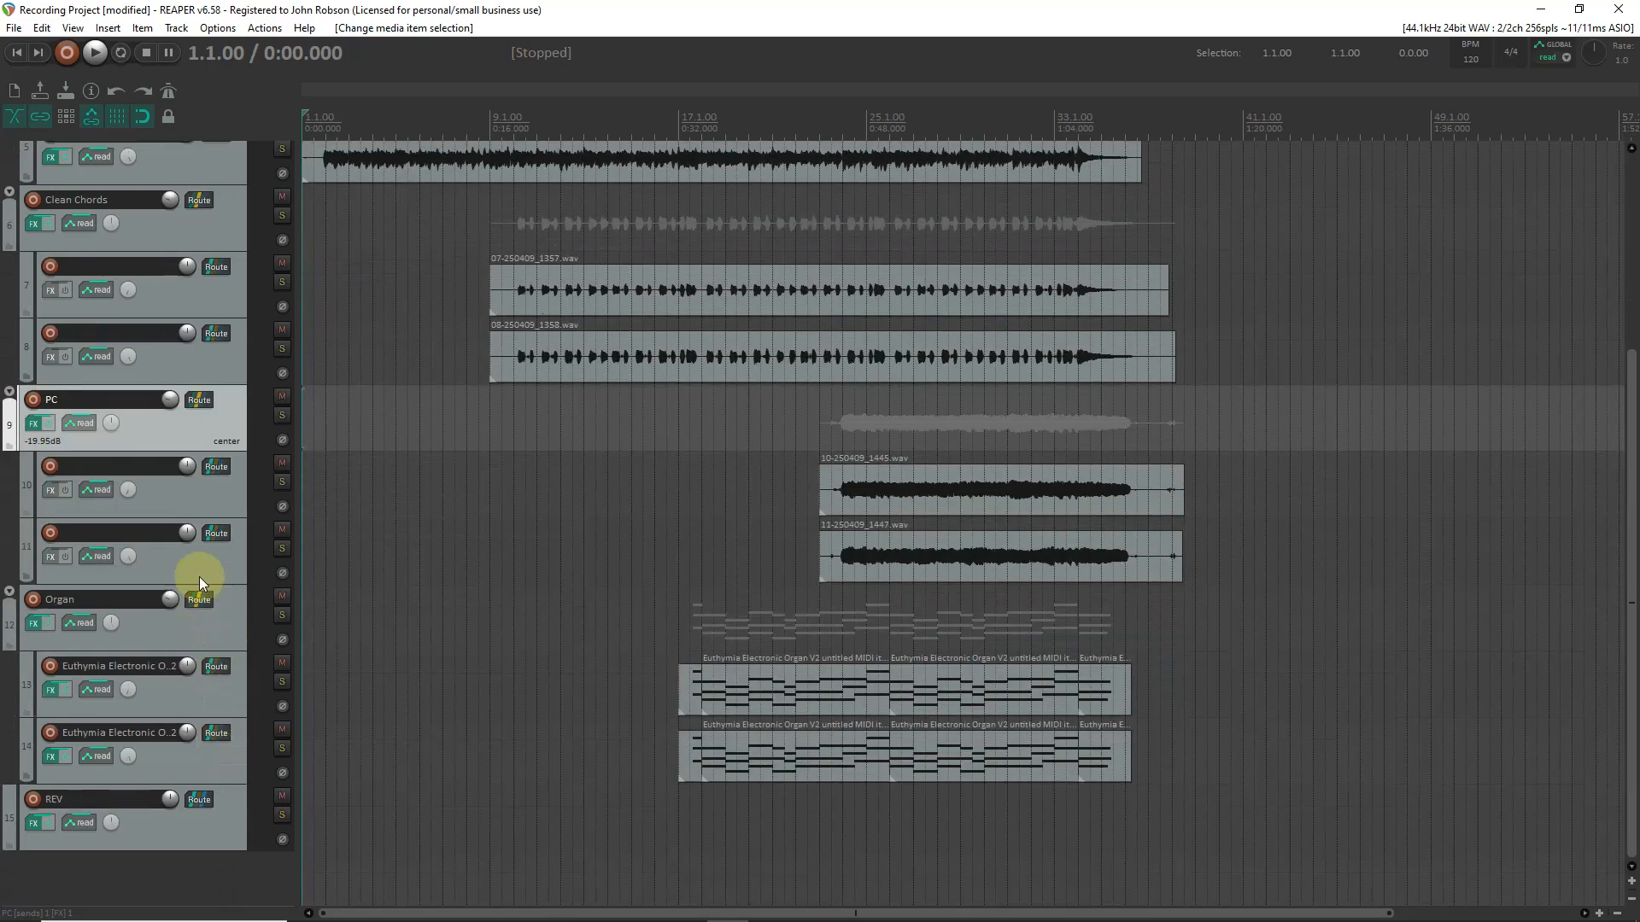
pyautogui.click(227, 619)
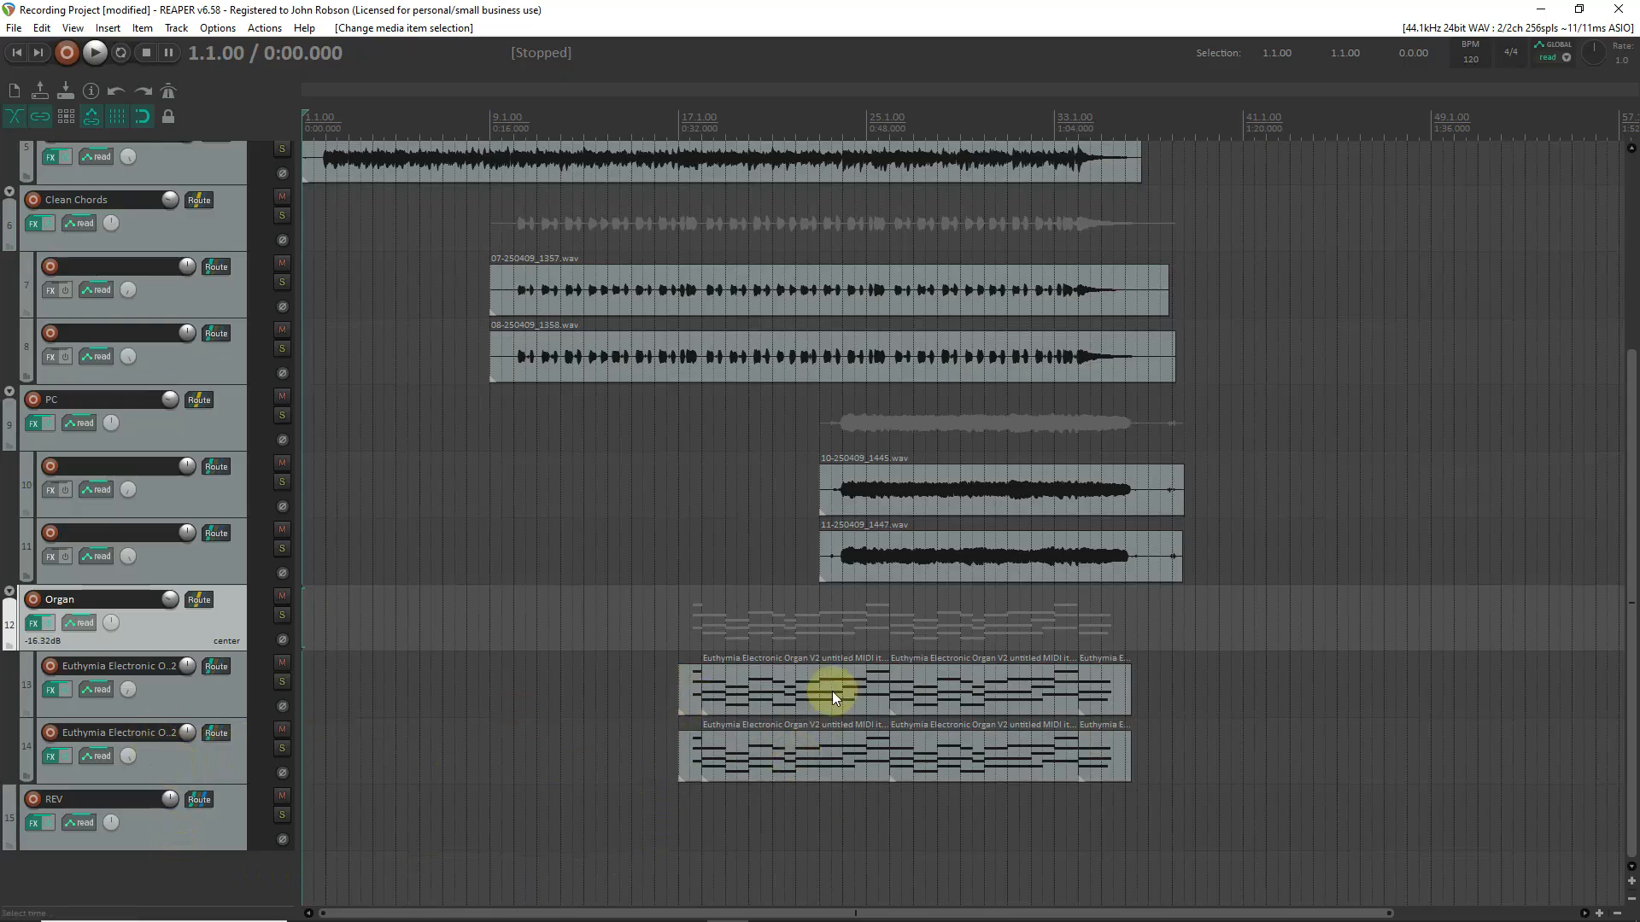
# Add three empty tracks below REV and make the first one a folder containing the other two.
pyautogui.doubleClick(161, 868)
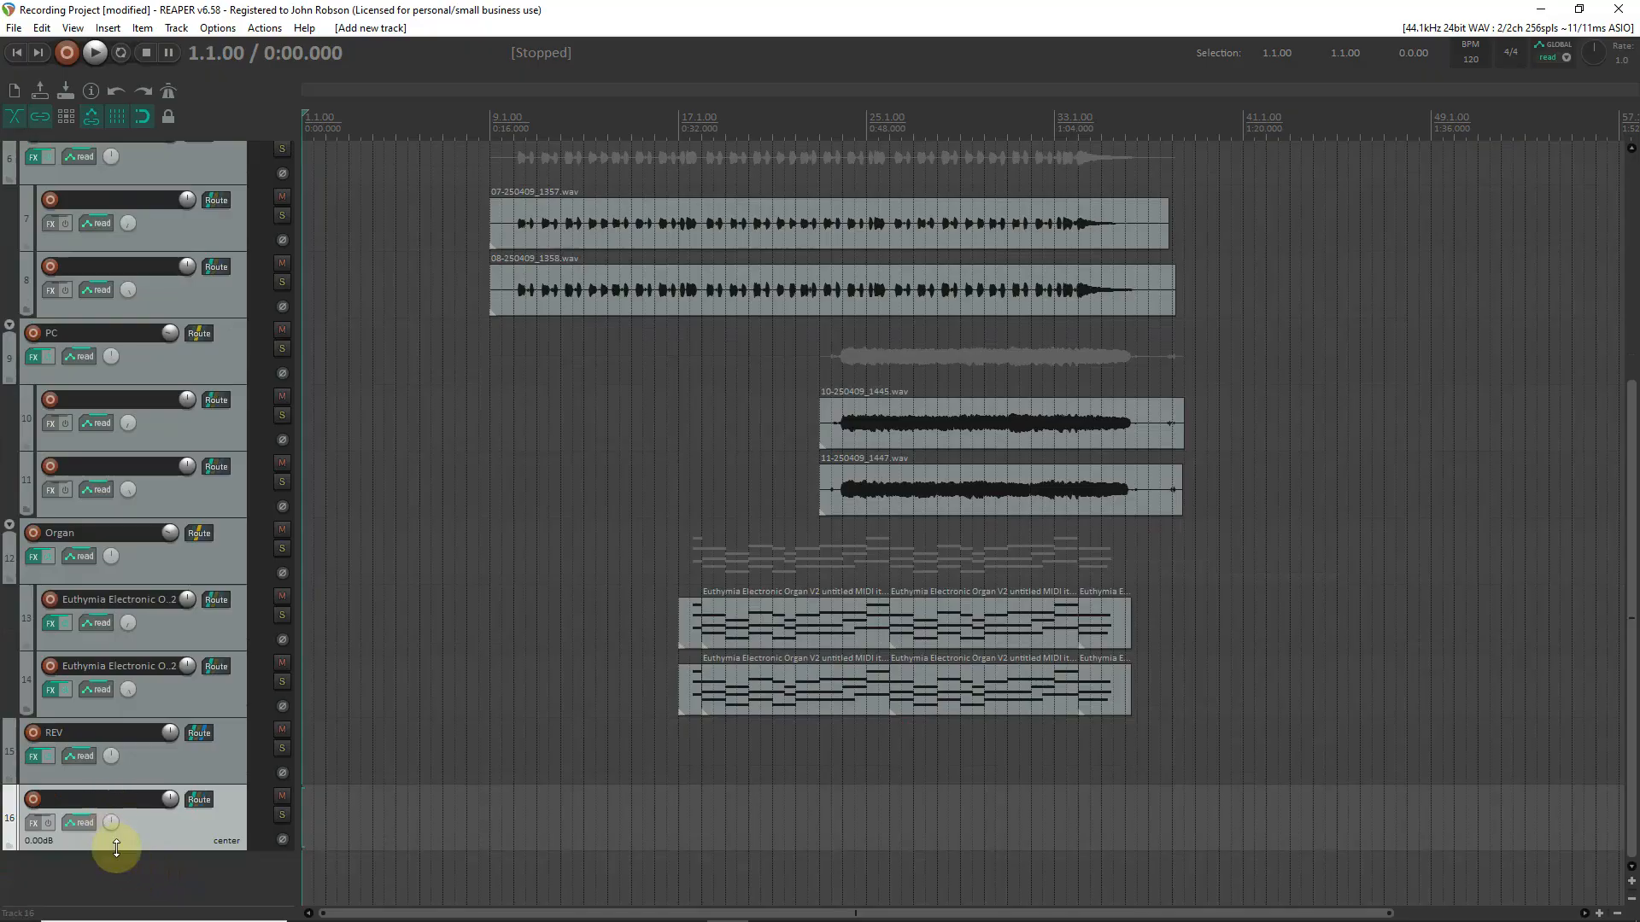
pyautogui.doubleClick(114, 879)
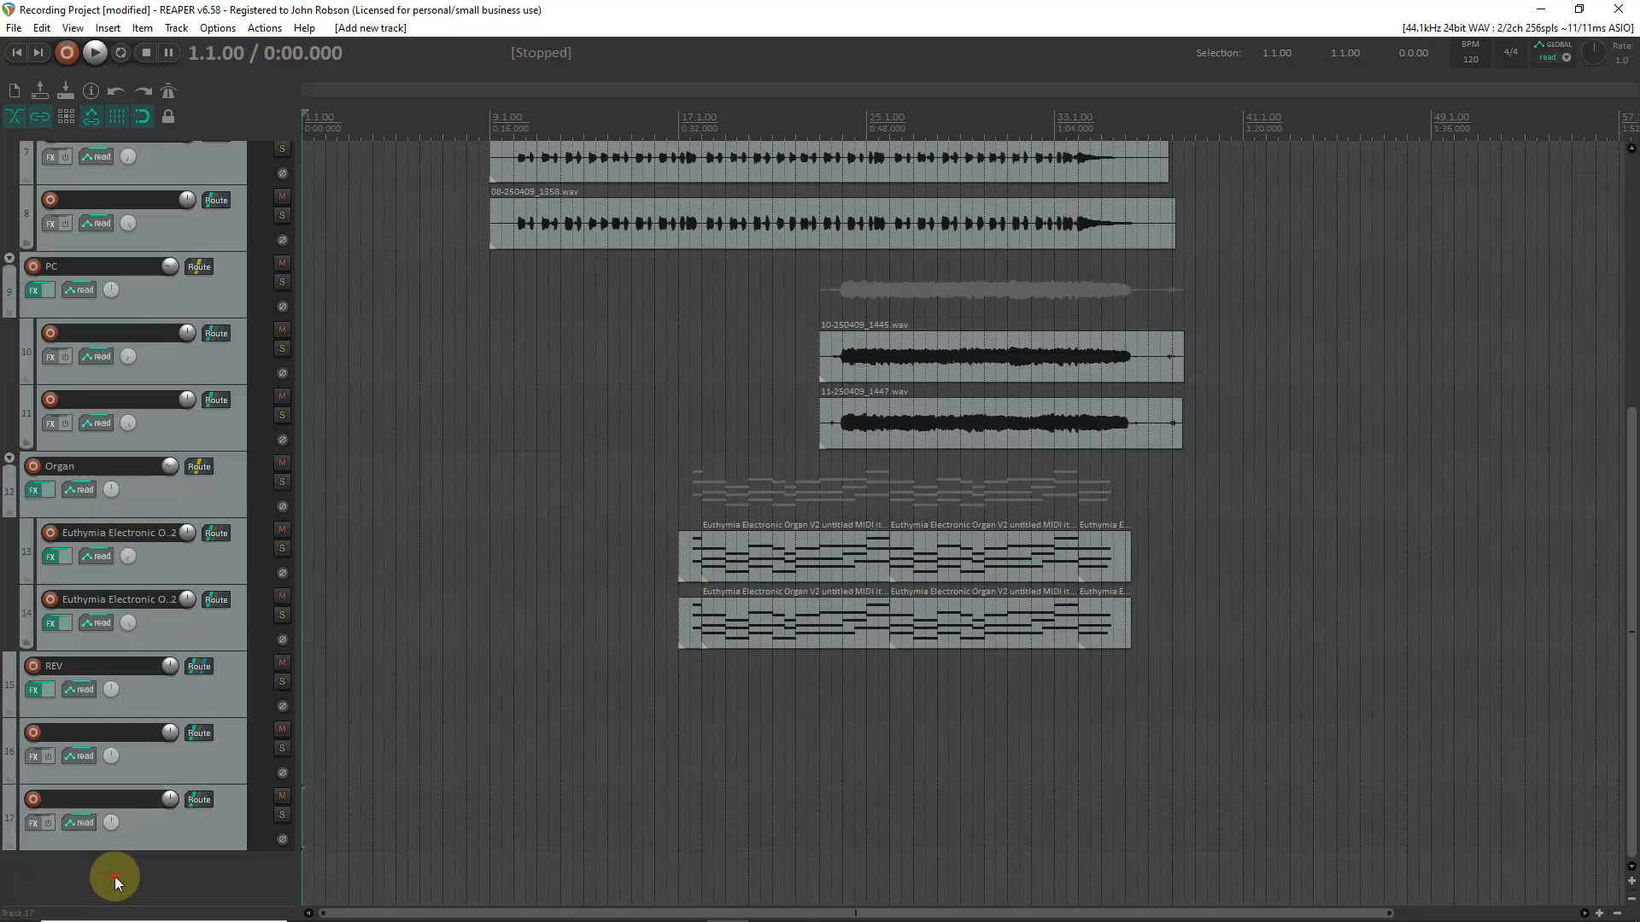
pyautogui.doubleClick(114, 876)
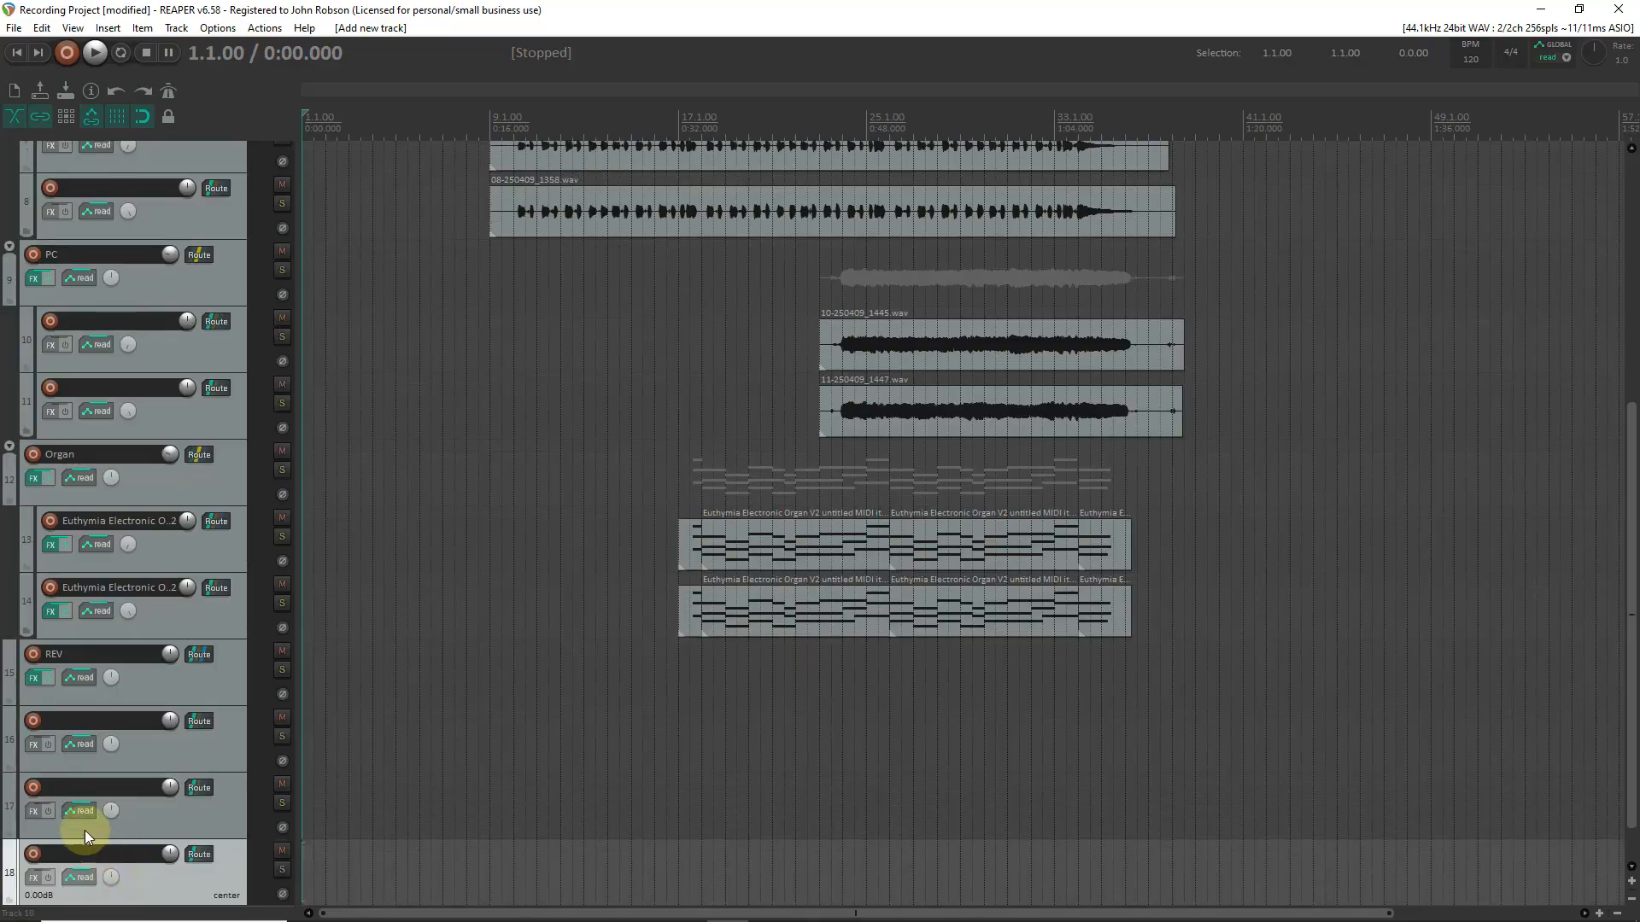
pyautogui.click(11, 769)
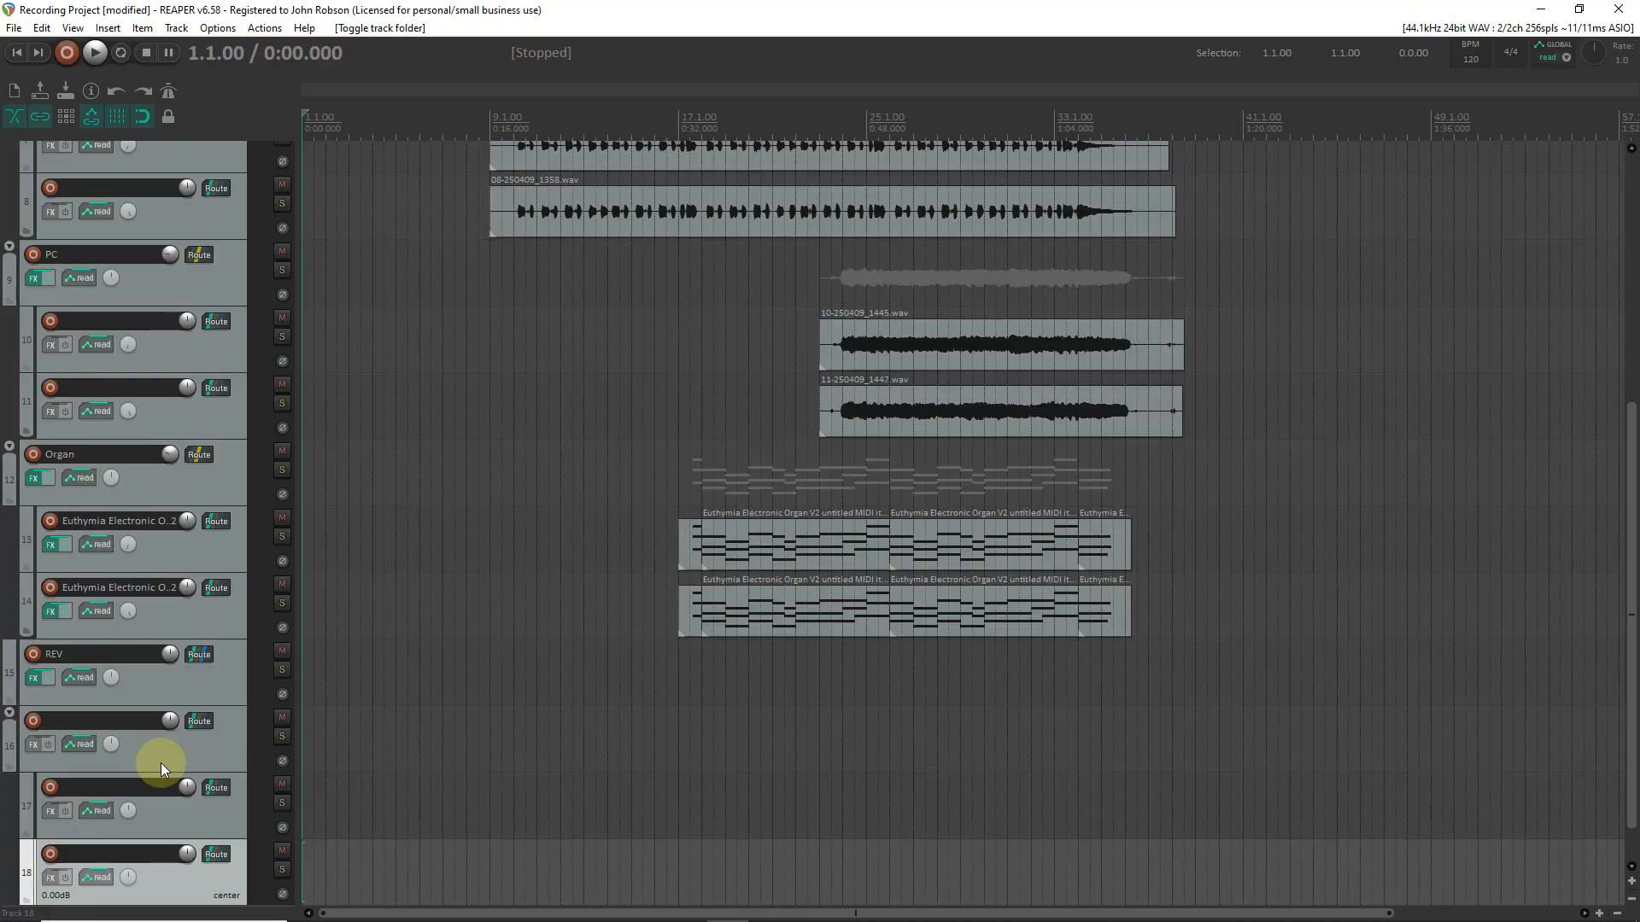
# Lower the new folder track's volume to about -0.43 dB in the mixer.
pyautogui.hotkey('ctrl', 'm')
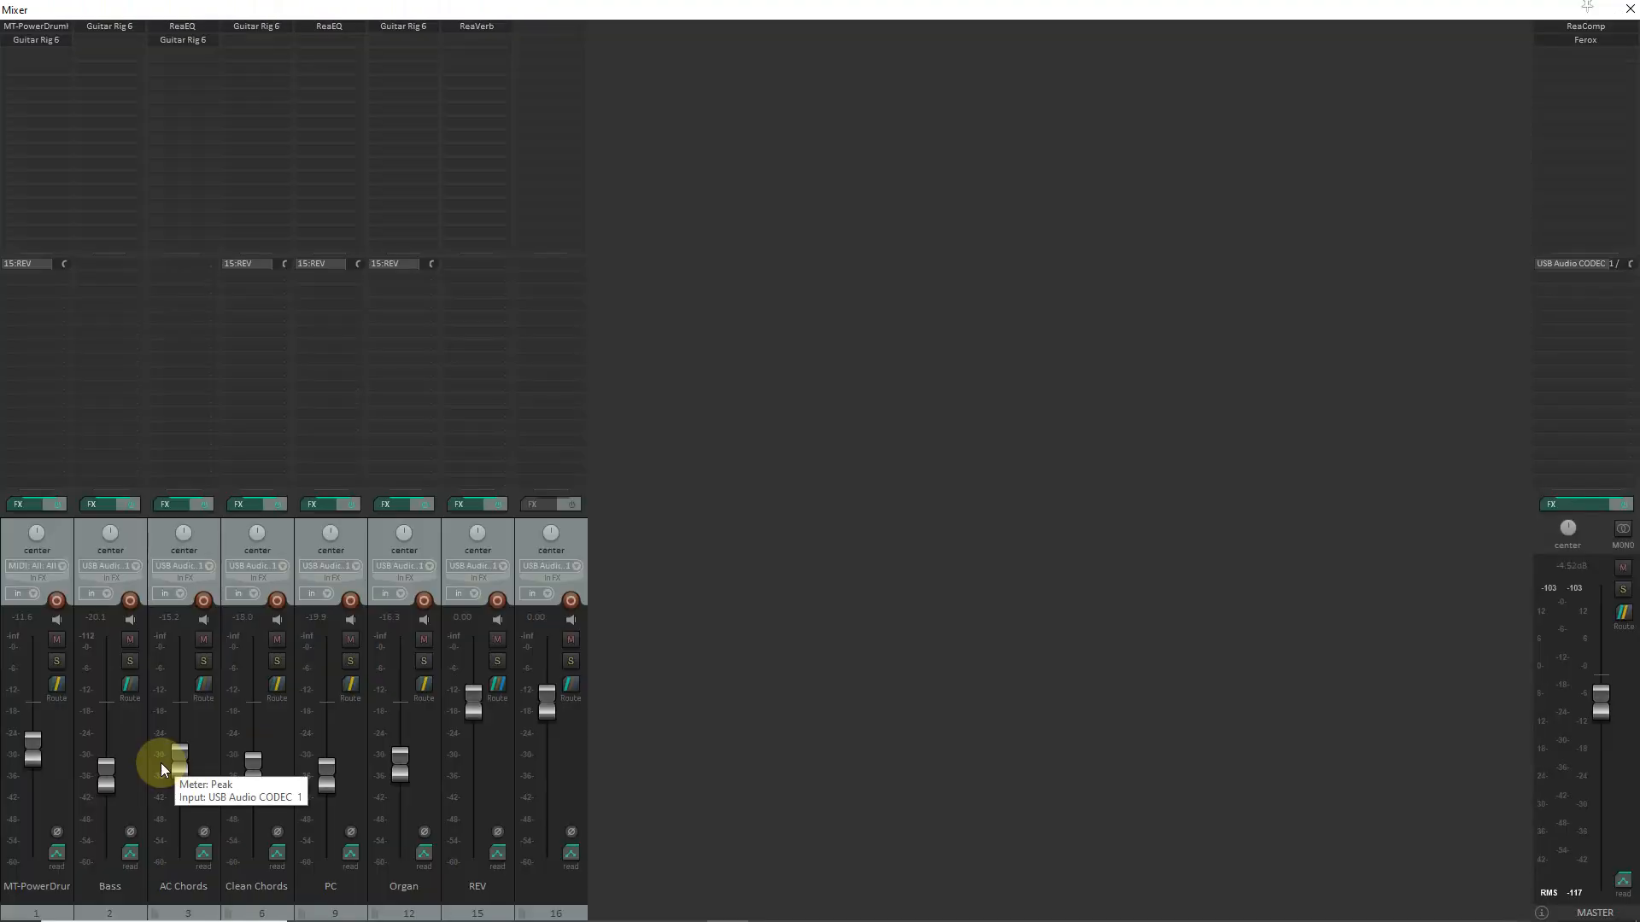
pyautogui.moveTo(555, 705)
pyautogui.mouseDown()
pyautogui.moveTo(551, 747)
pyautogui.moveTo(551, 688)
pyautogui.moveTo(551, 732)
pyautogui.moveTo(549, 702)
pyautogui.mouseUp()
pyautogui.hotkey('ctrl', 'm')
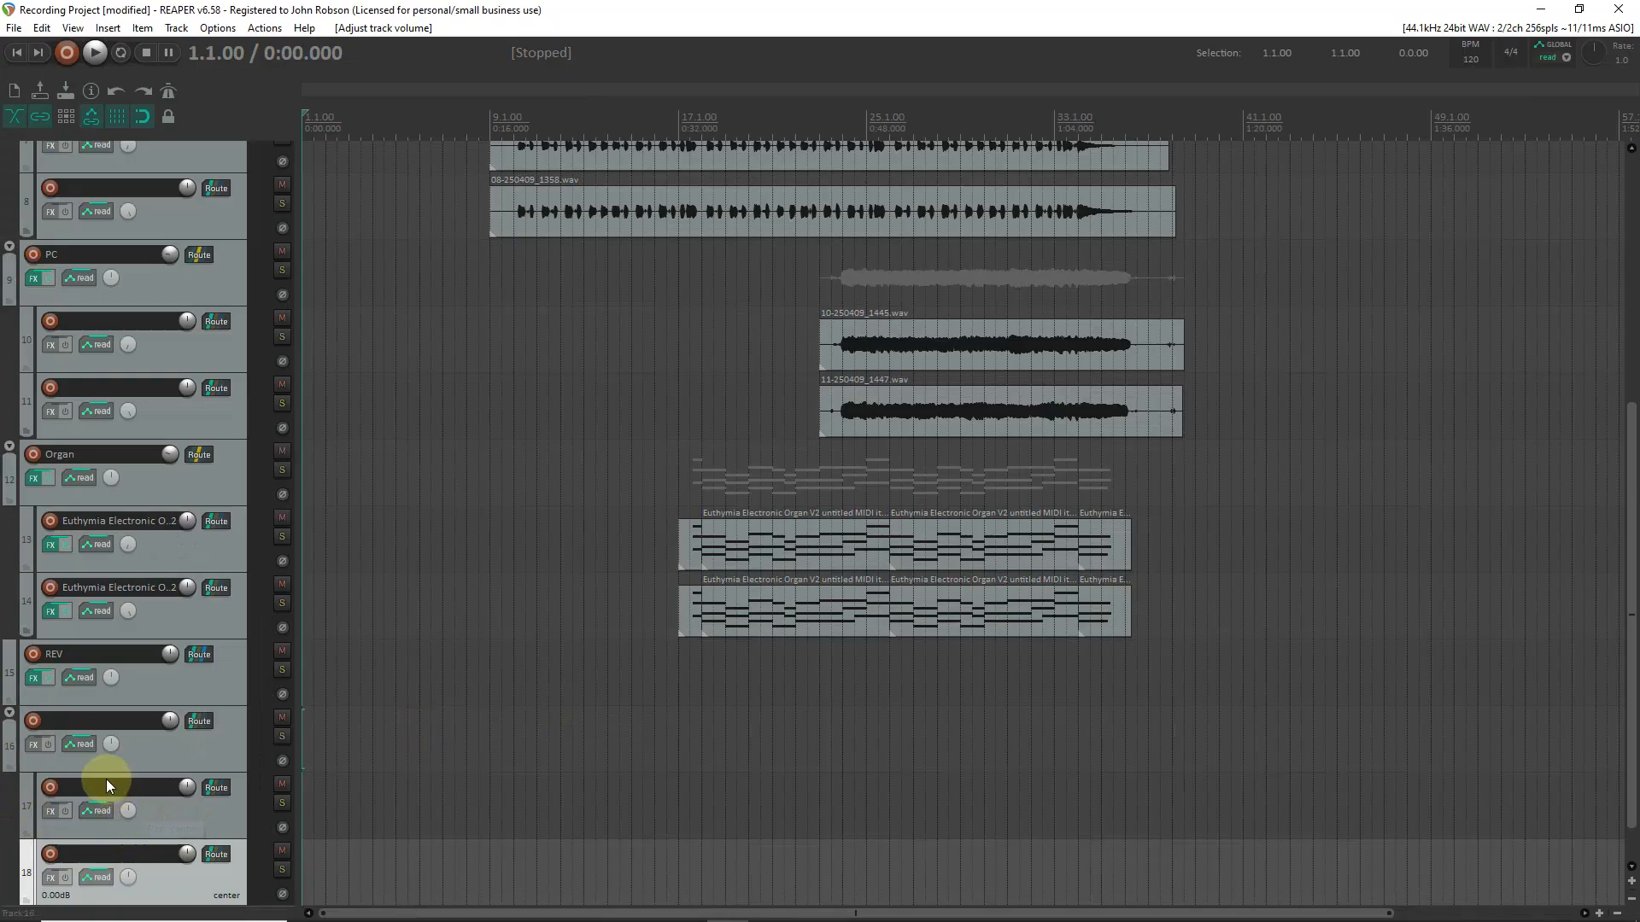
# Name the new folder track Solo and pan its first child track 100% left and its second 100% right.
pyautogui.doubleClick(86, 720)
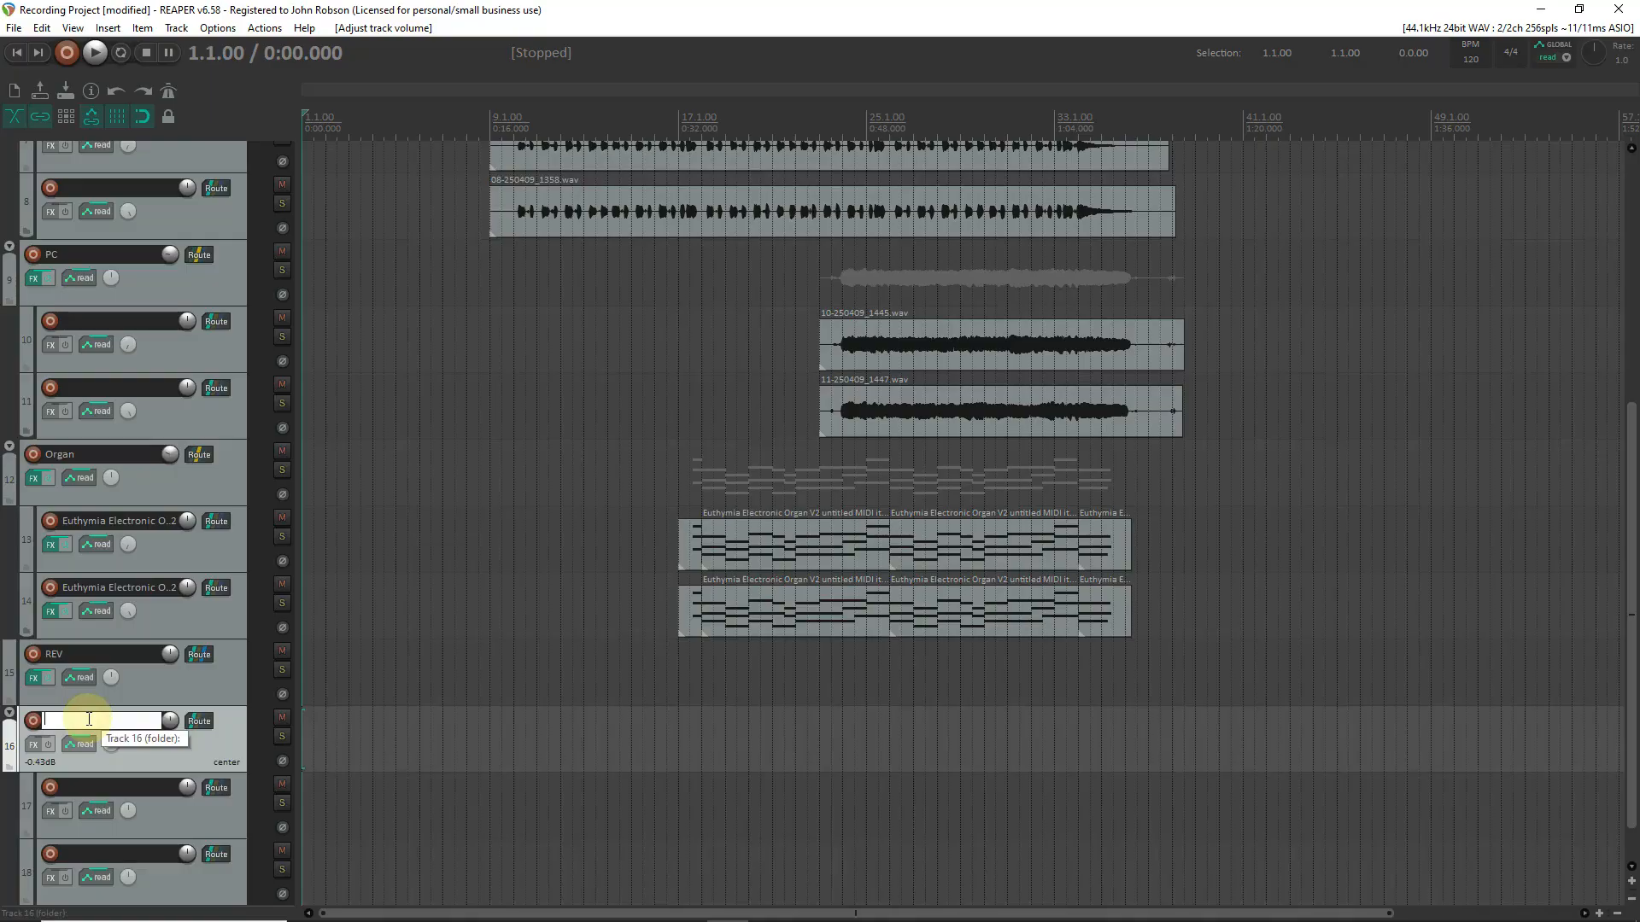
pyautogui.write('Solo')
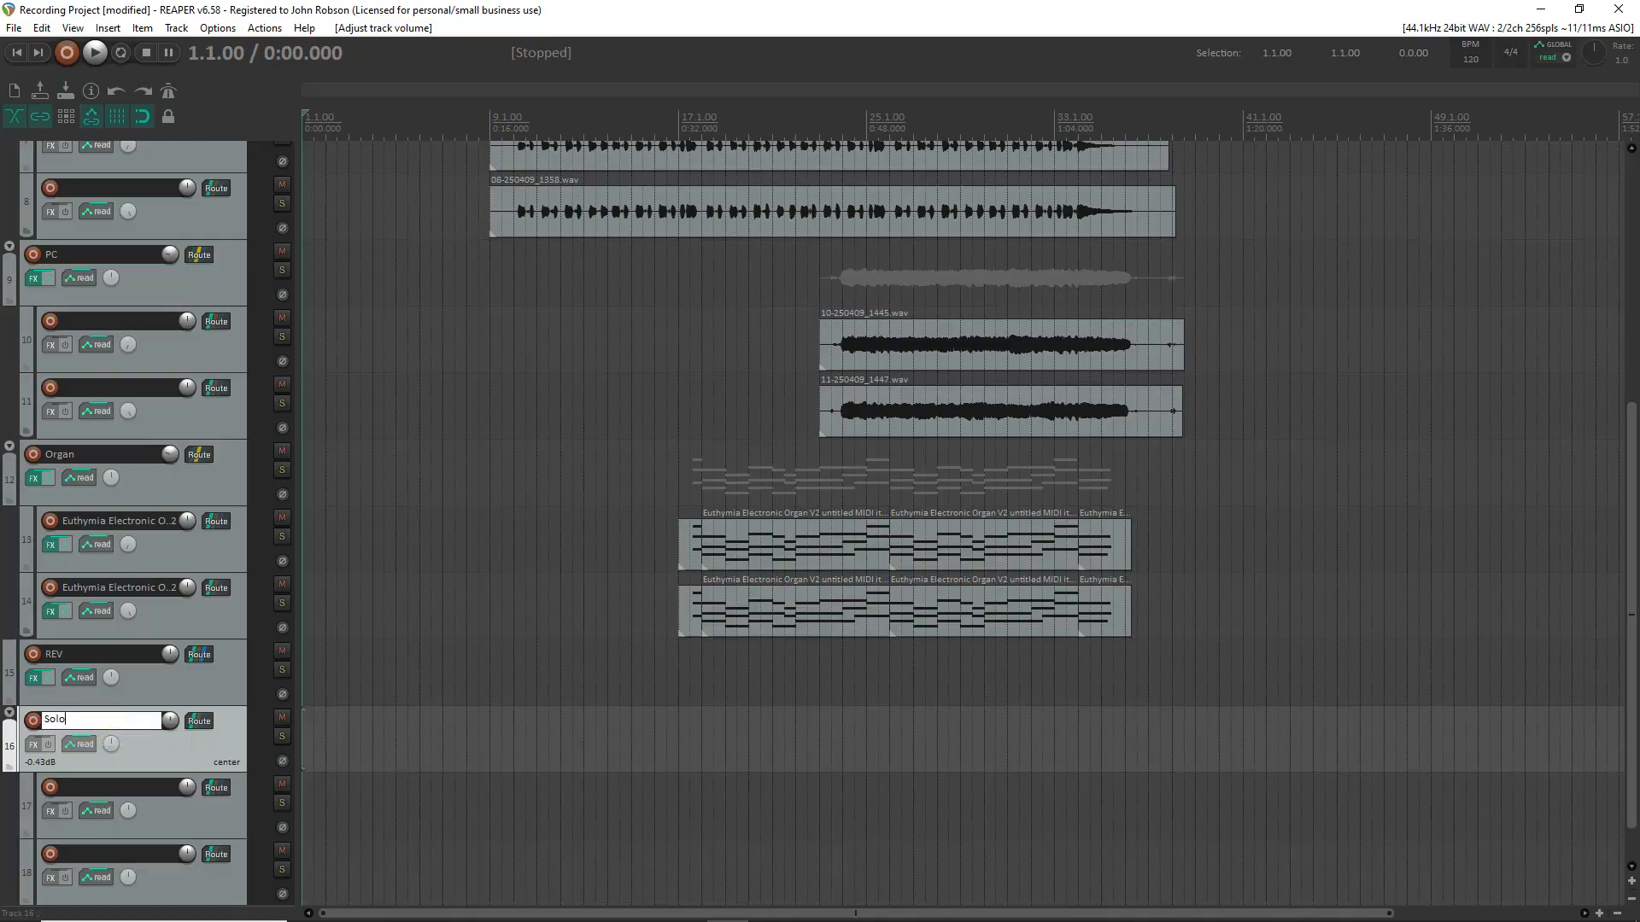
pyautogui.press('Return')
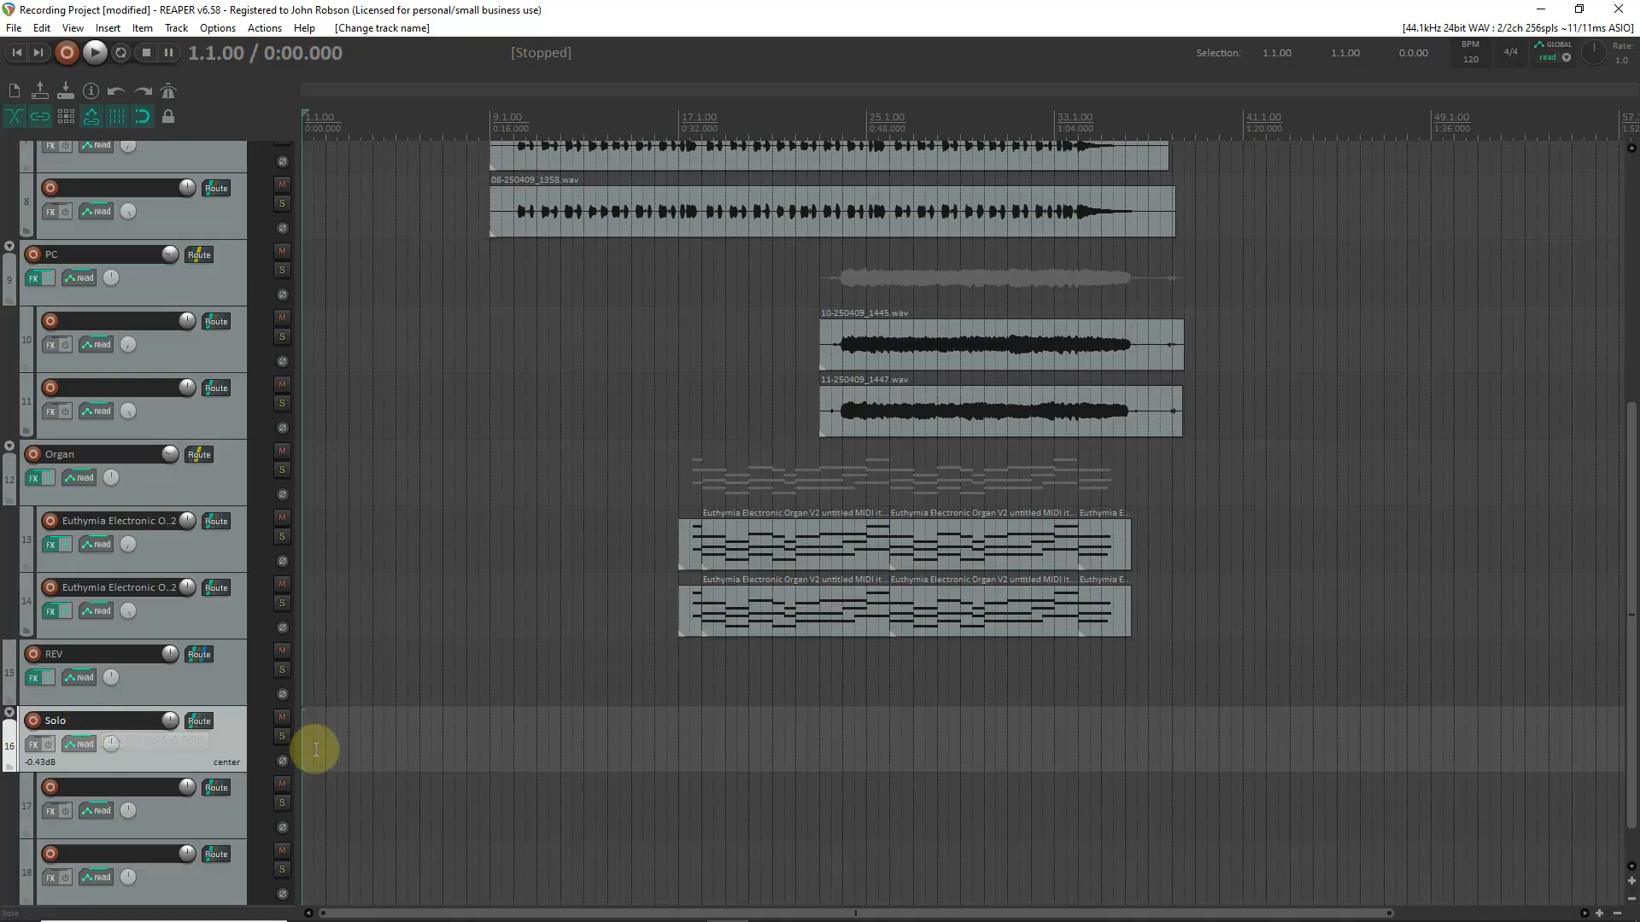
pyautogui.moveTo(127, 807); pyautogui.dragTo(127, 859)
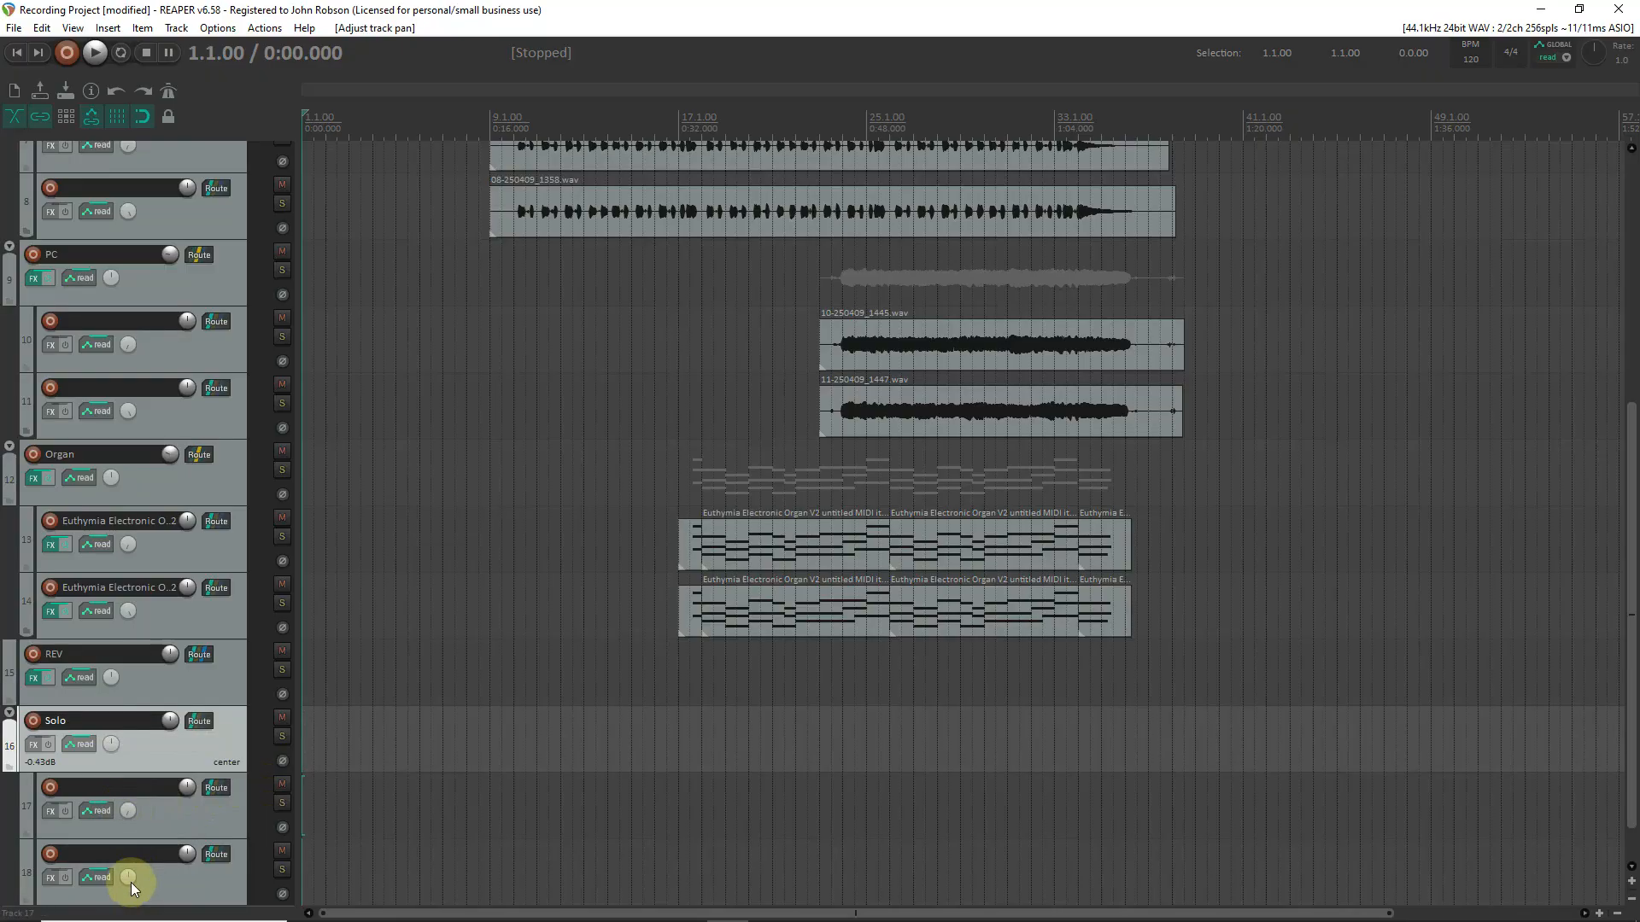
pyautogui.moveTo(130, 883); pyautogui.dragTo(131, 833)
pyautogui.click(47, 879)
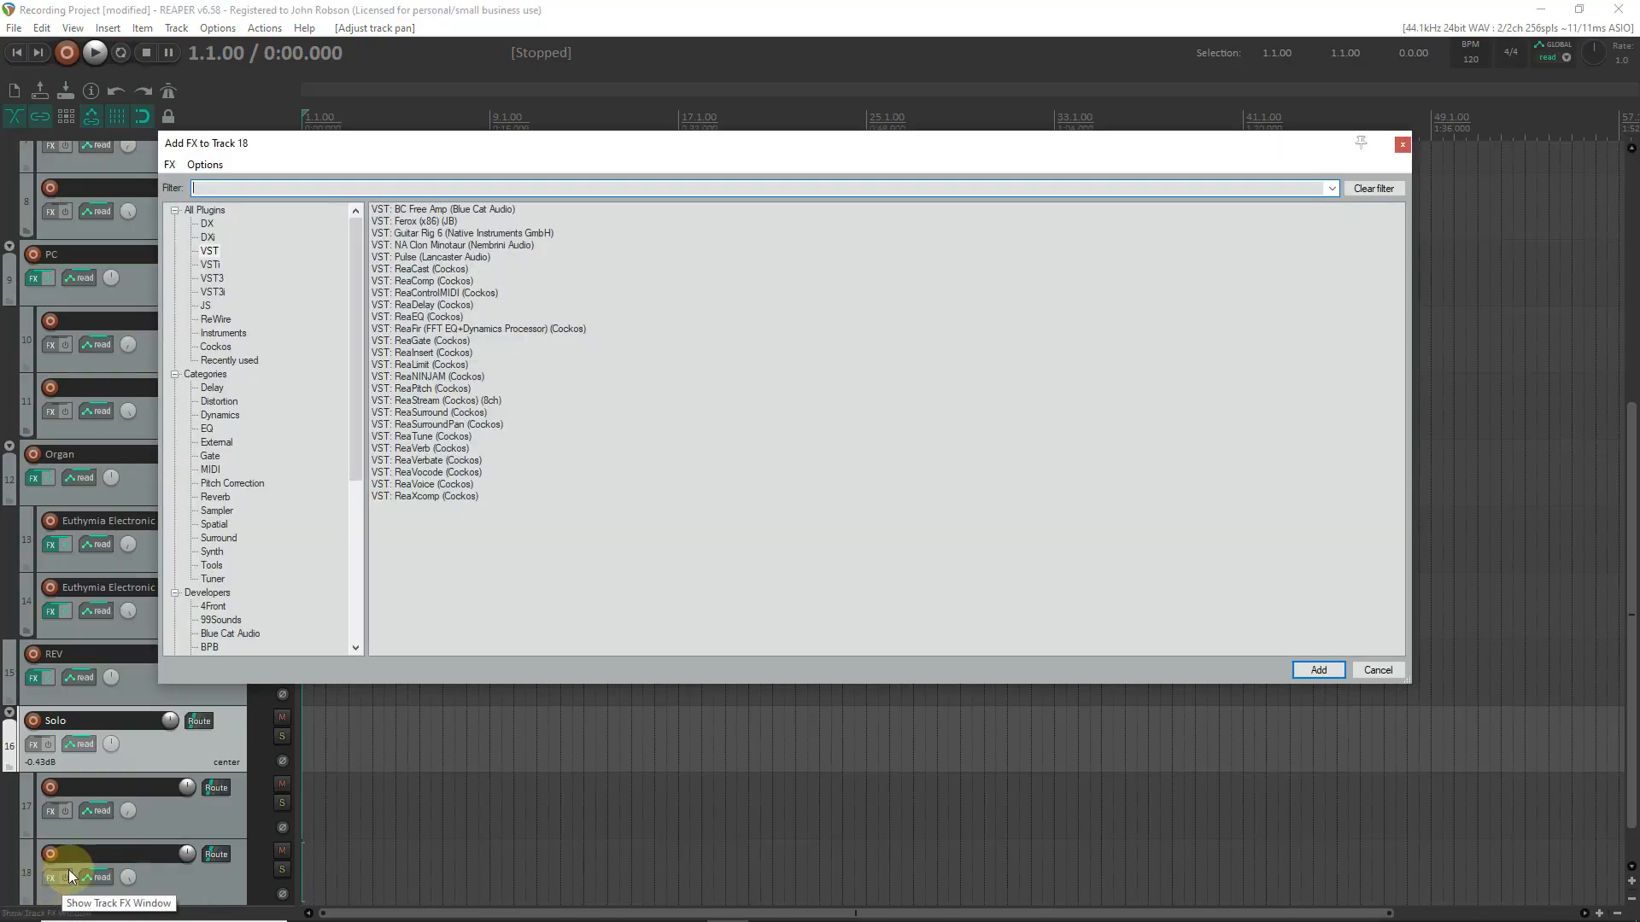
pyautogui.doubleClick(437, 306)
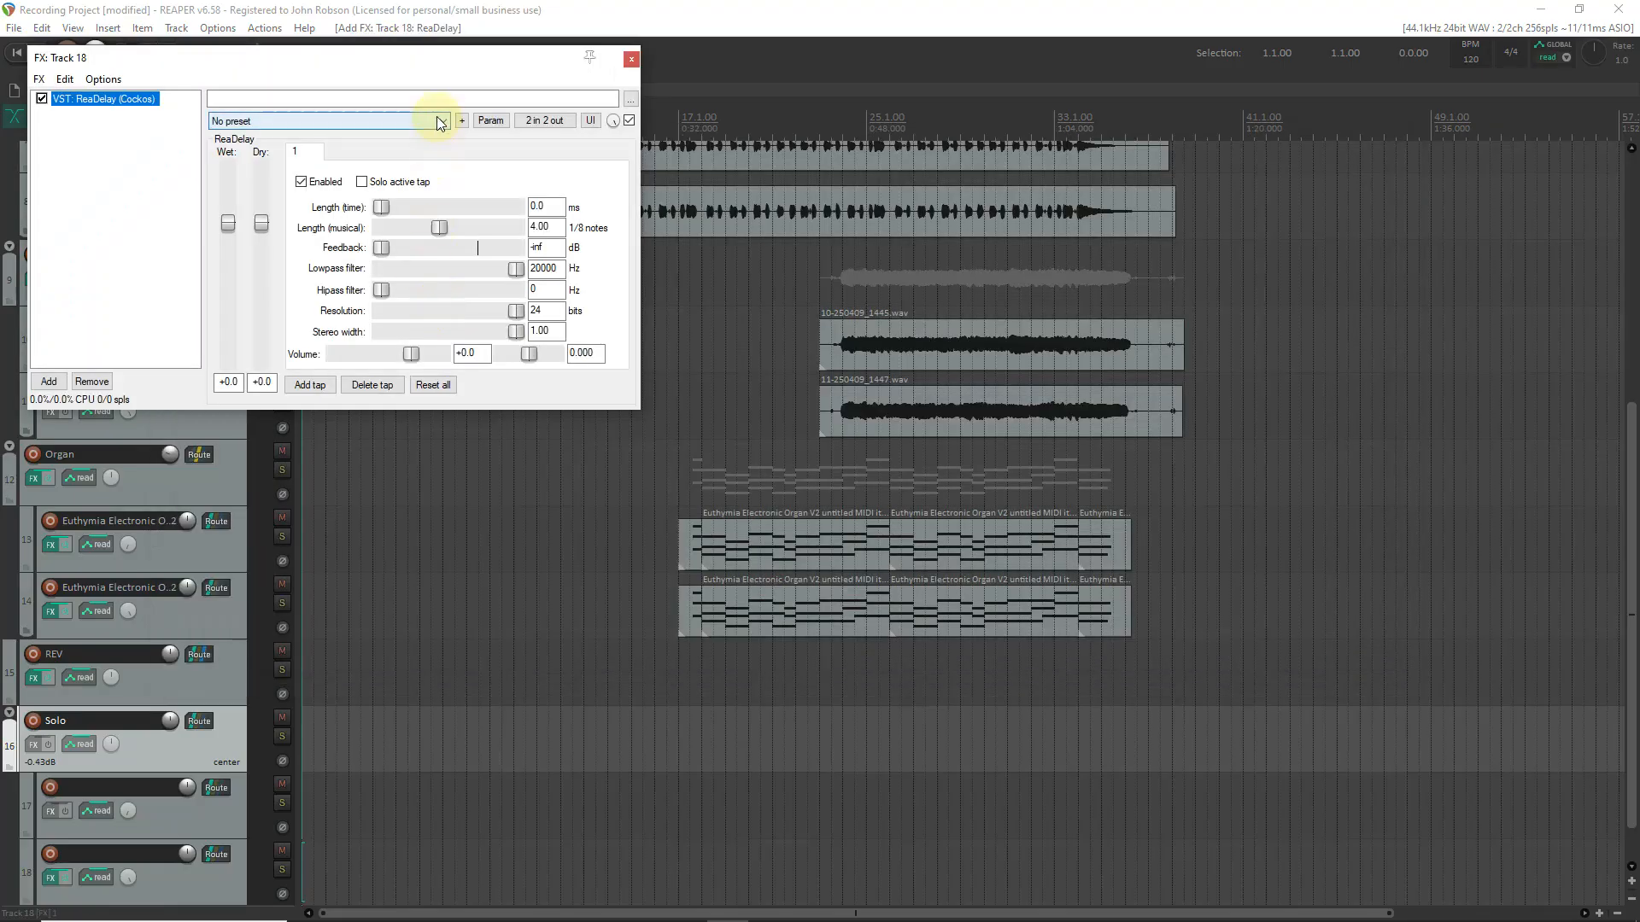
pyautogui.click(440, 122)
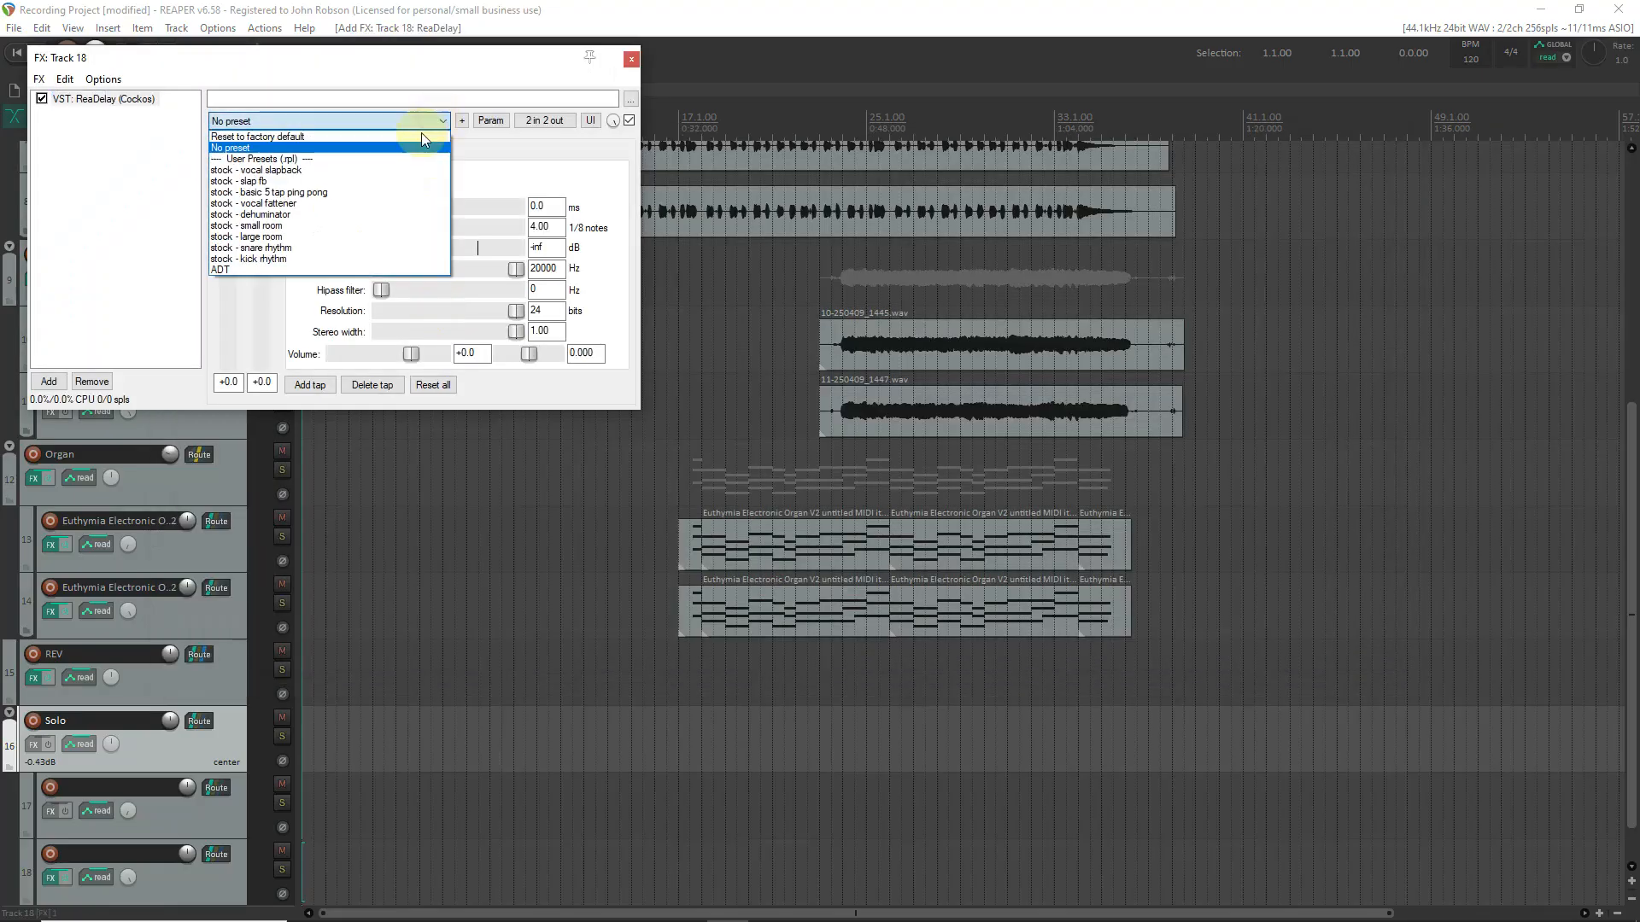
pyautogui.click(339, 270)
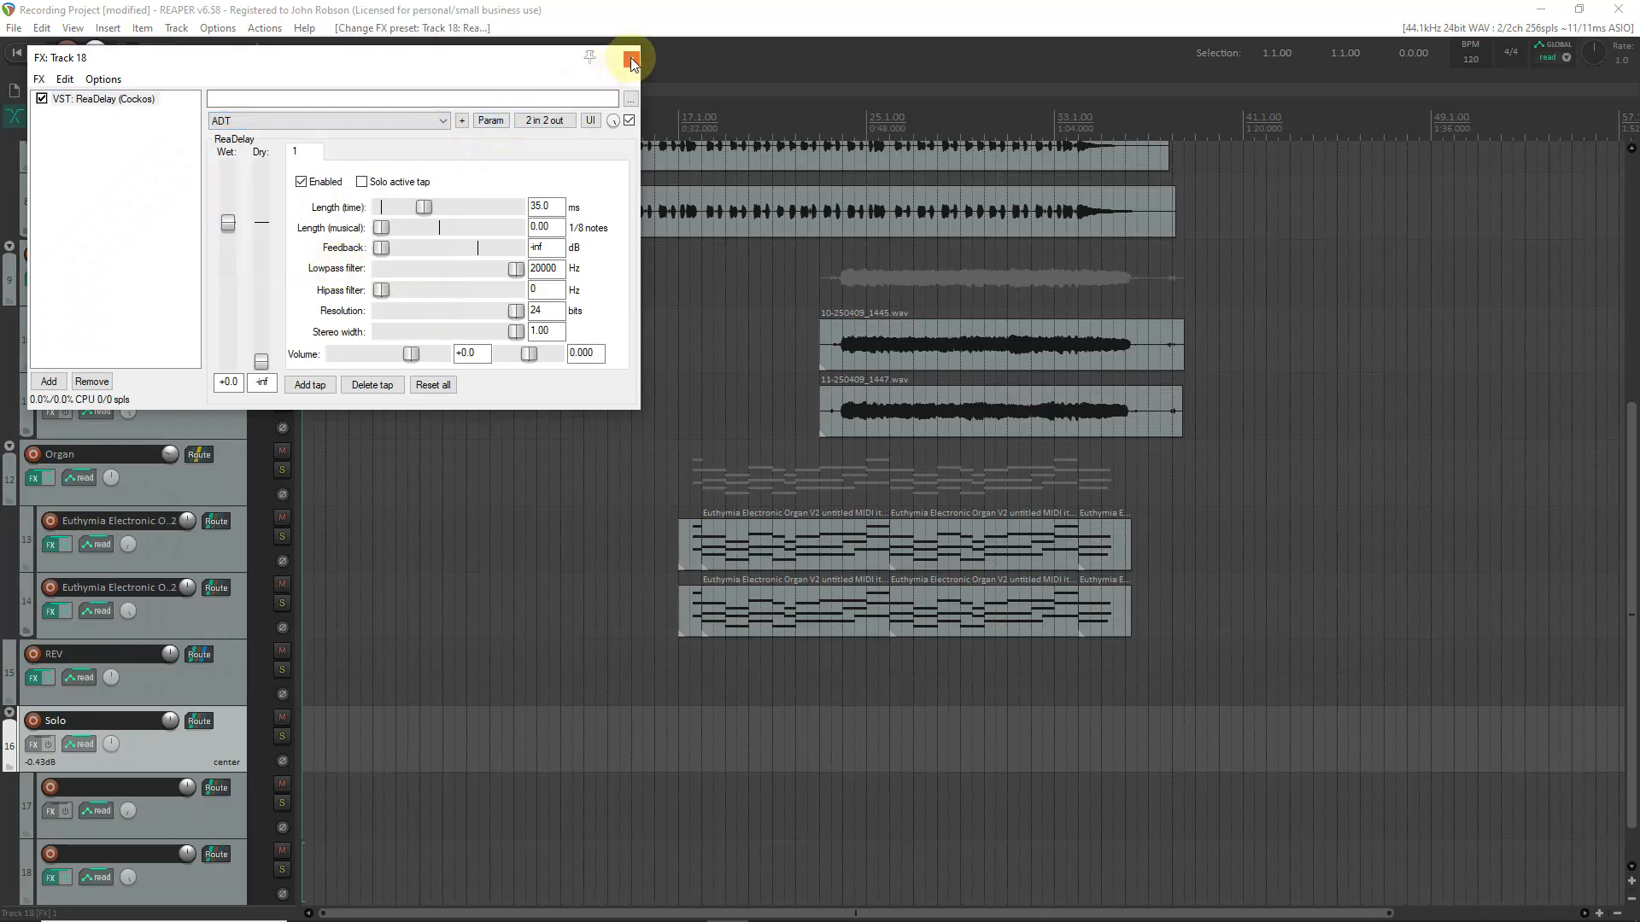
pyautogui.click(94, 382)
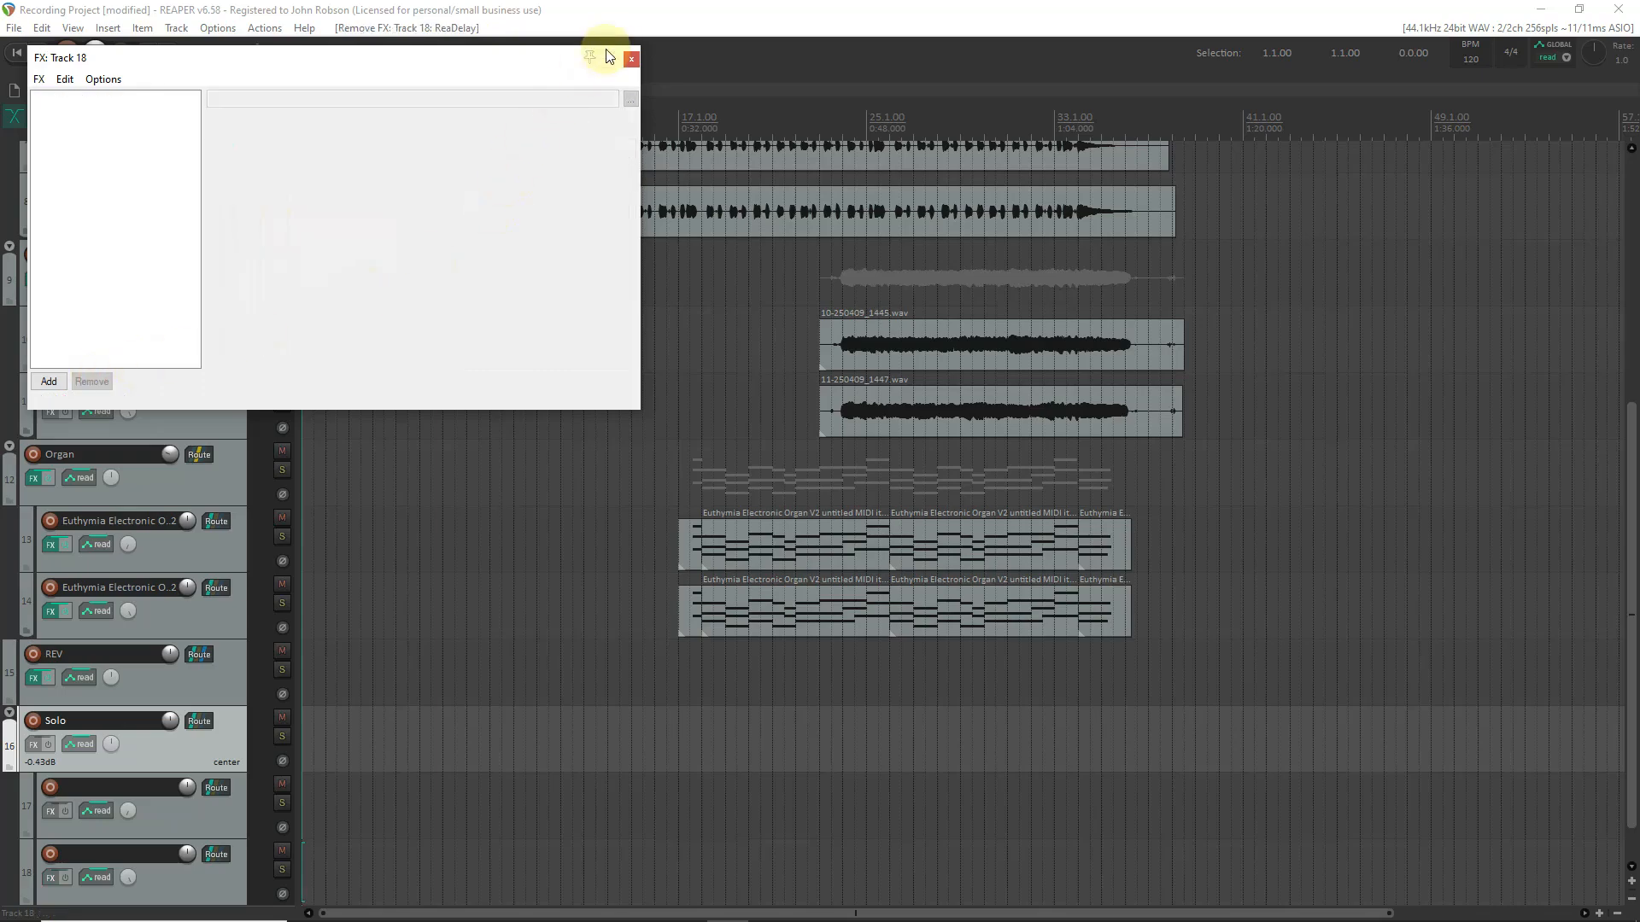
pyautogui.click(632, 59)
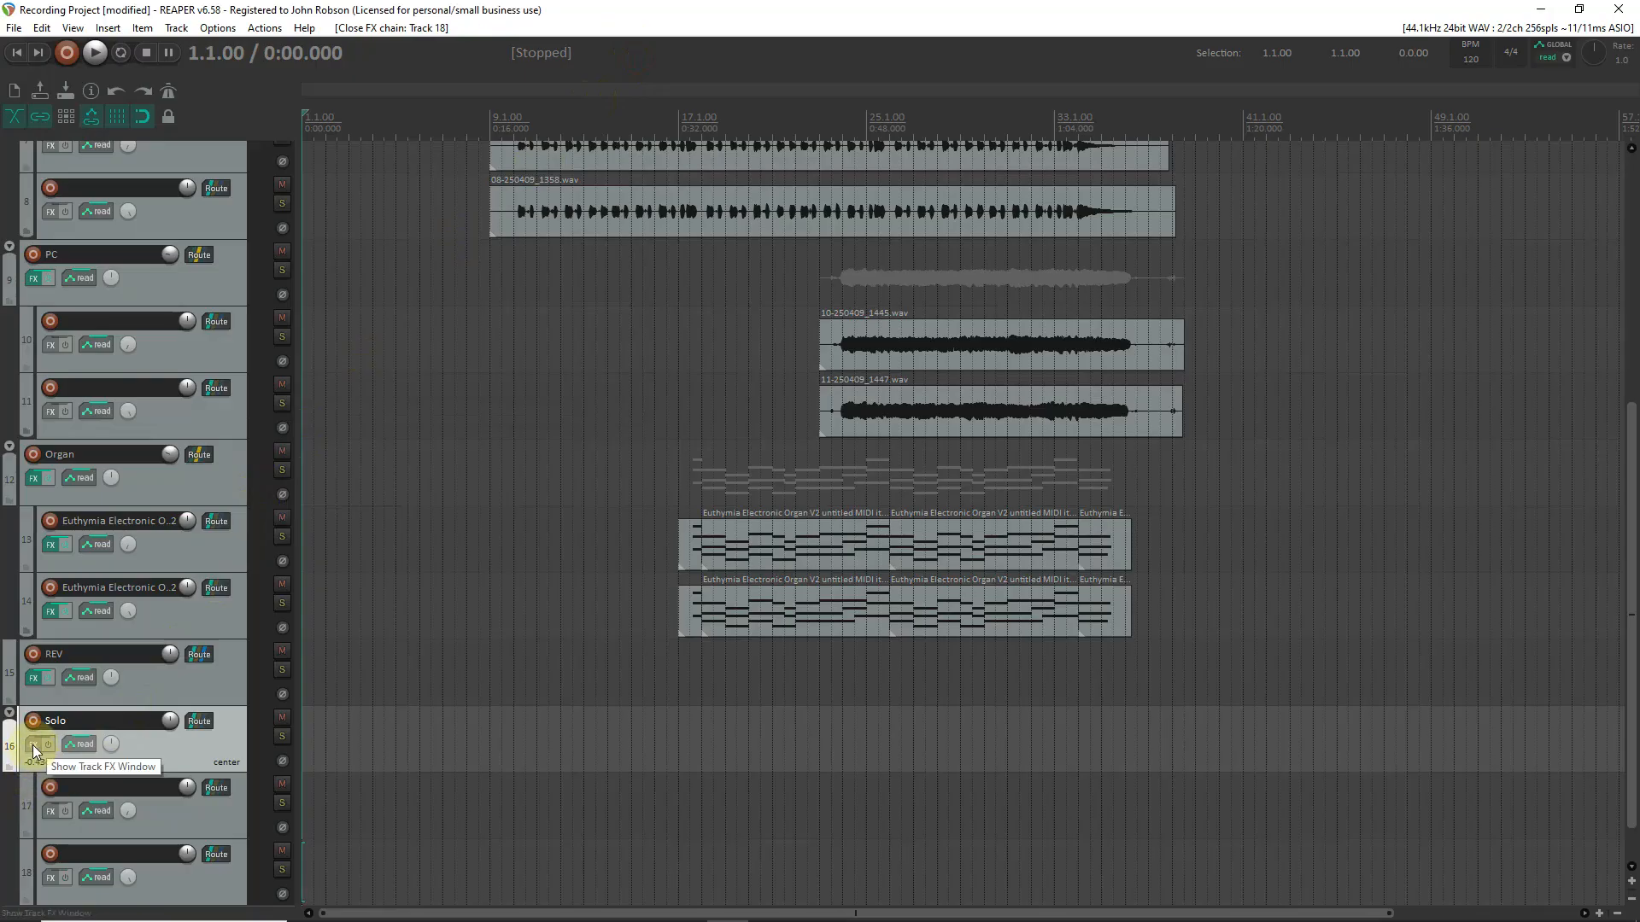
# Add ReaDelay with the ADT preset to track 18, the second child track of the Solo folder.
pyautogui.click(48, 879)
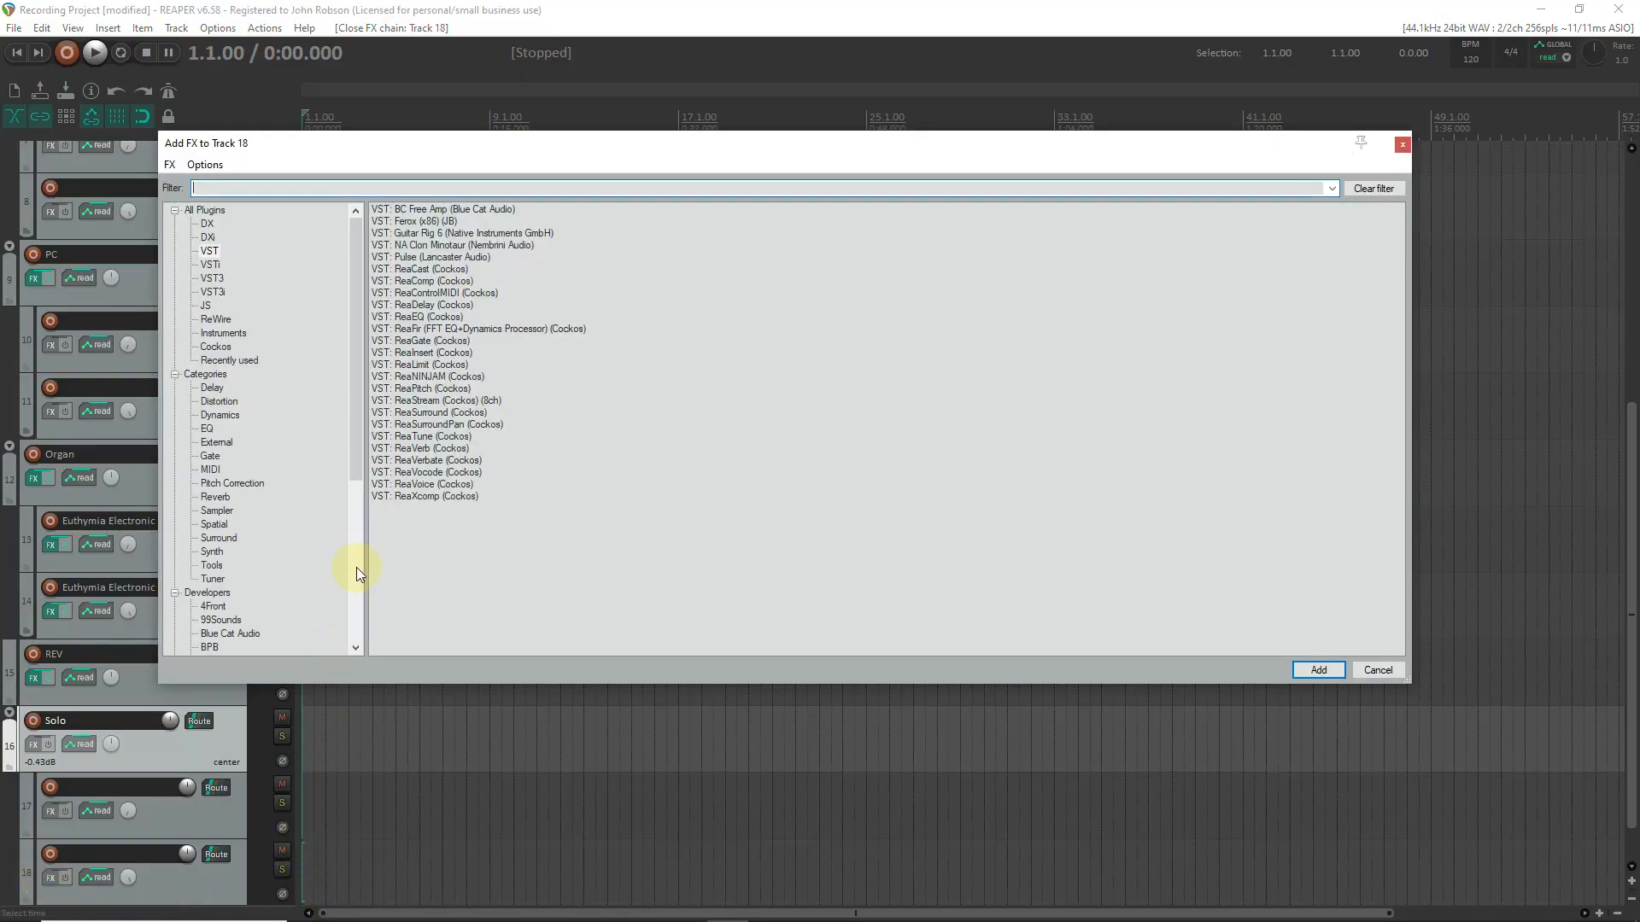
pyautogui.doubleClick(436, 311)
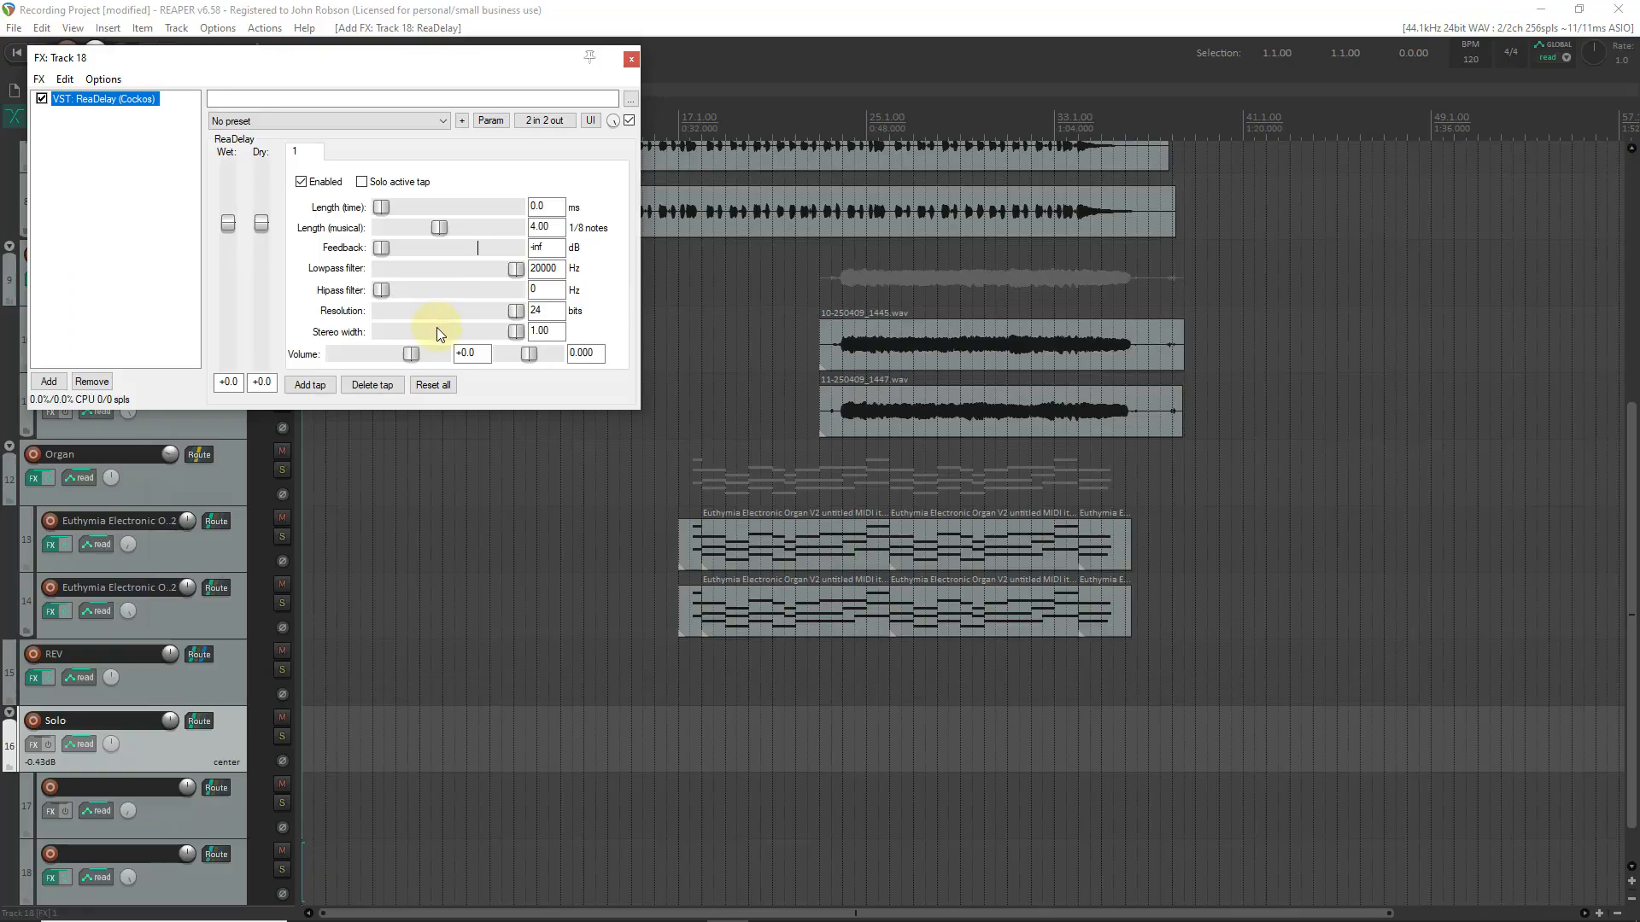
pyautogui.click(430, 120)
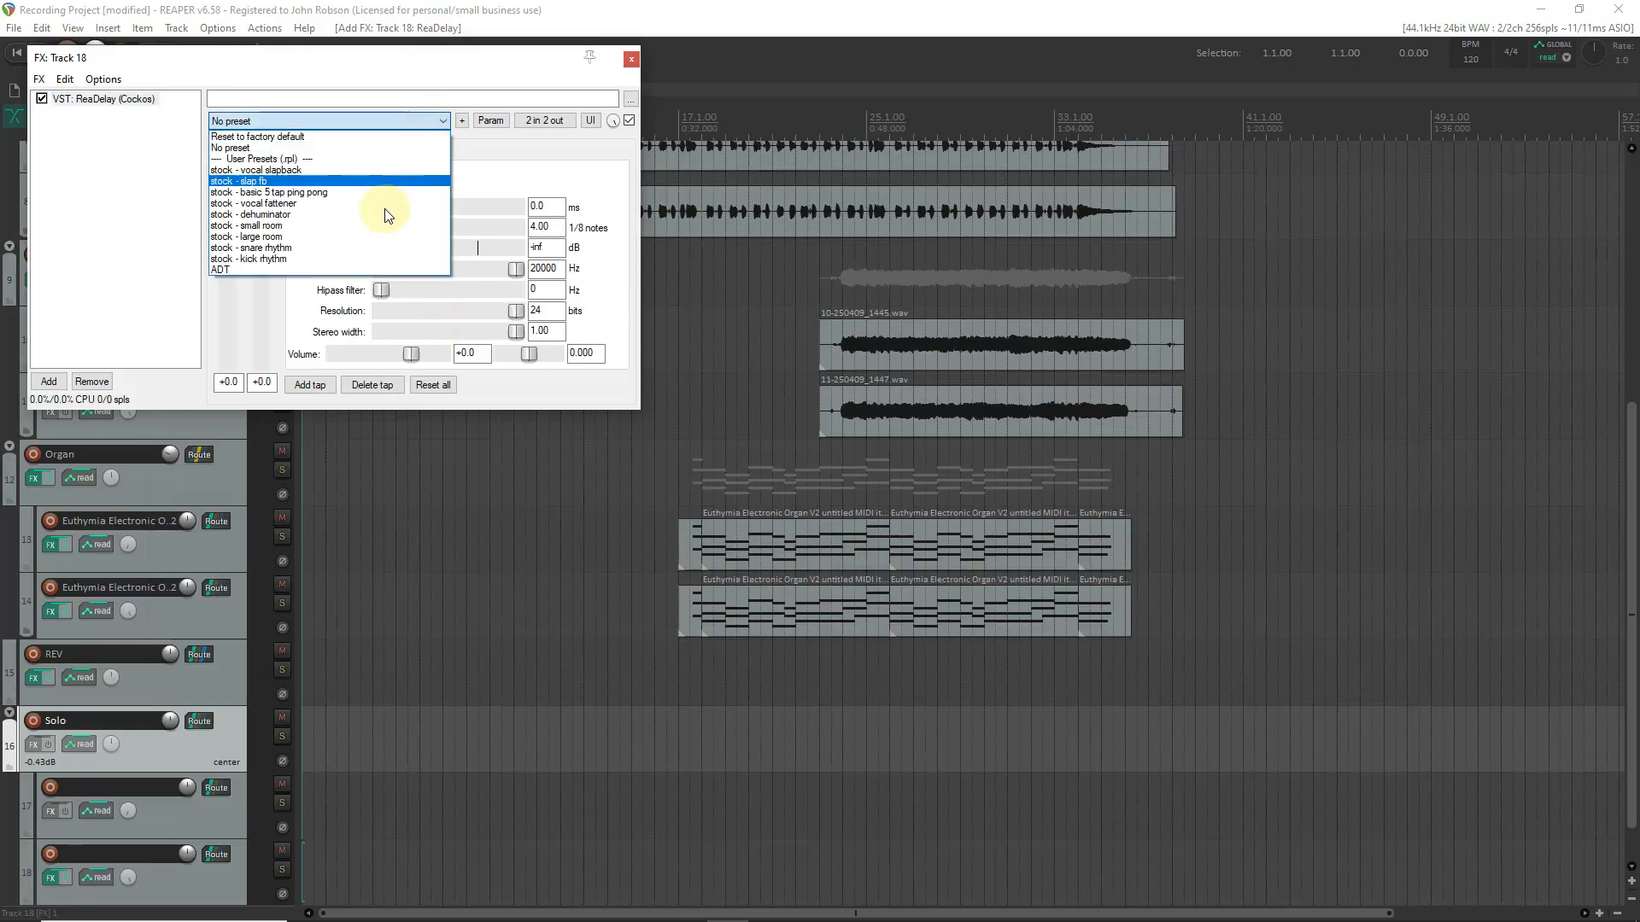
pyautogui.click(364, 270)
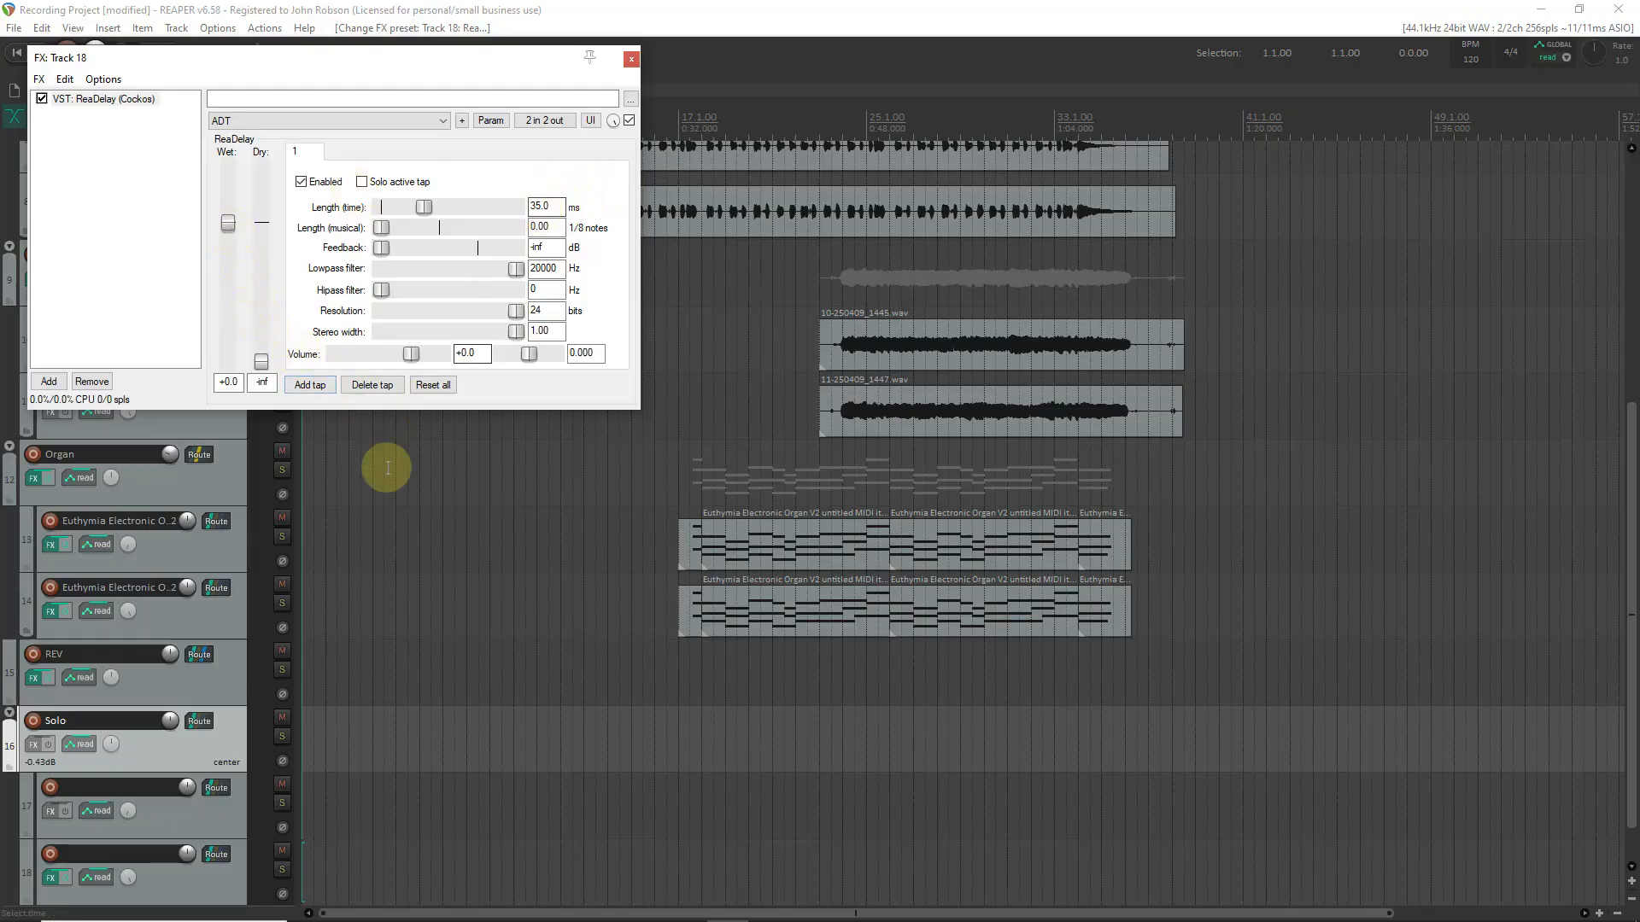
pyautogui.click(631, 61)
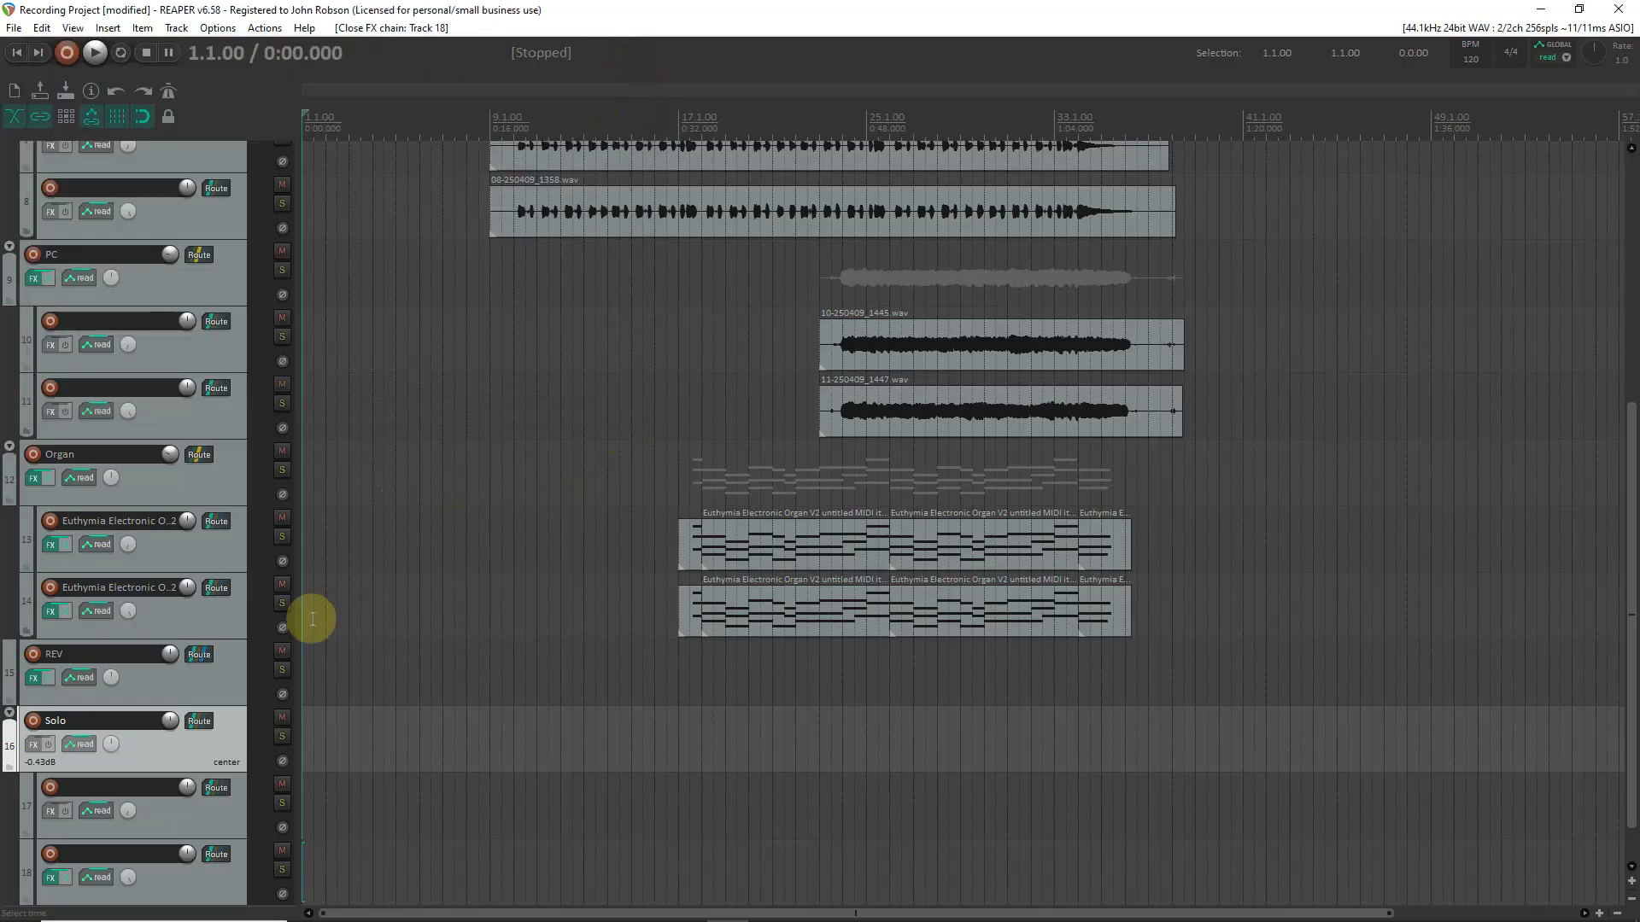
pyautogui.click(227, 808)
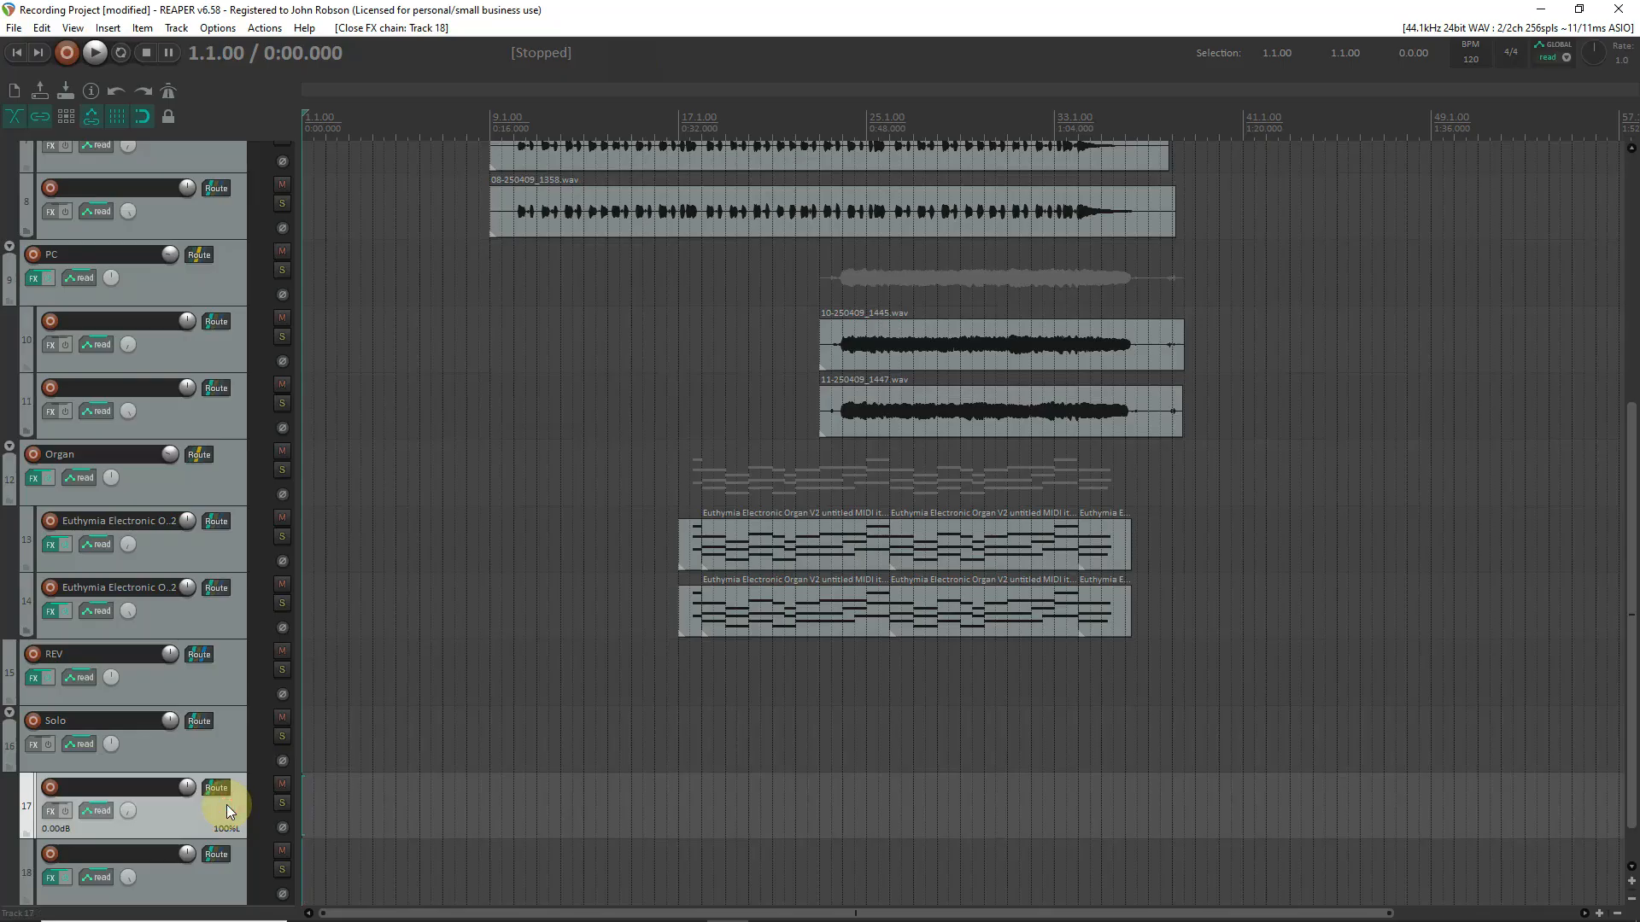
pyautogui.click(203, 884)
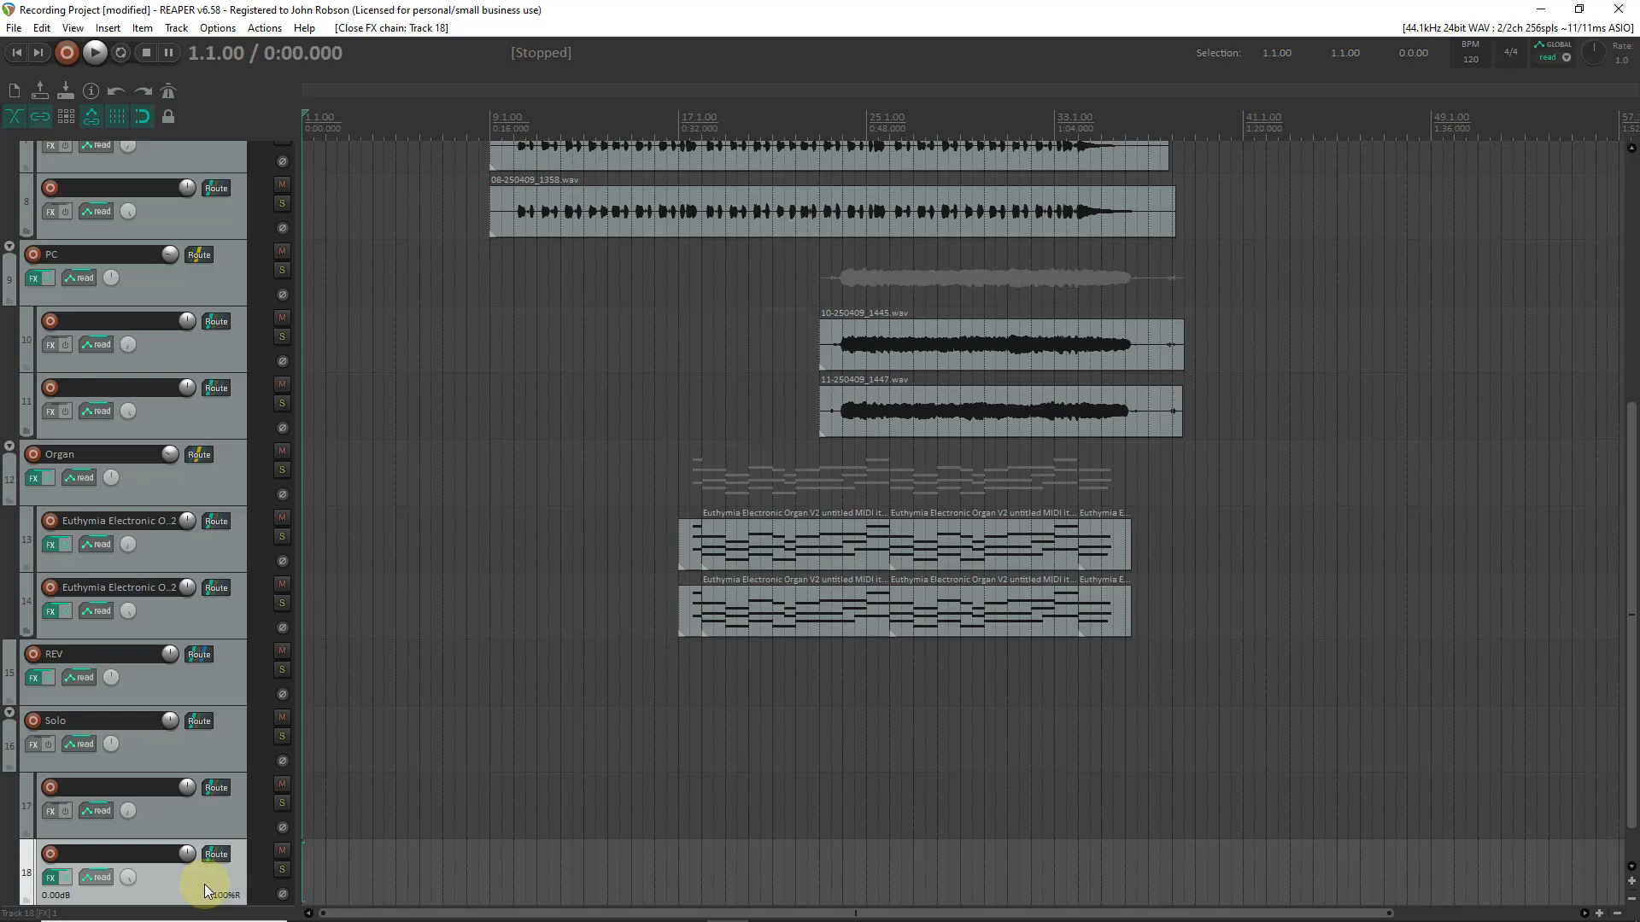
# Add ReaDelay with the "stock - basic 5 tap ping pong" preset to the Solo folder track.
pyautogui.click(33, 746)
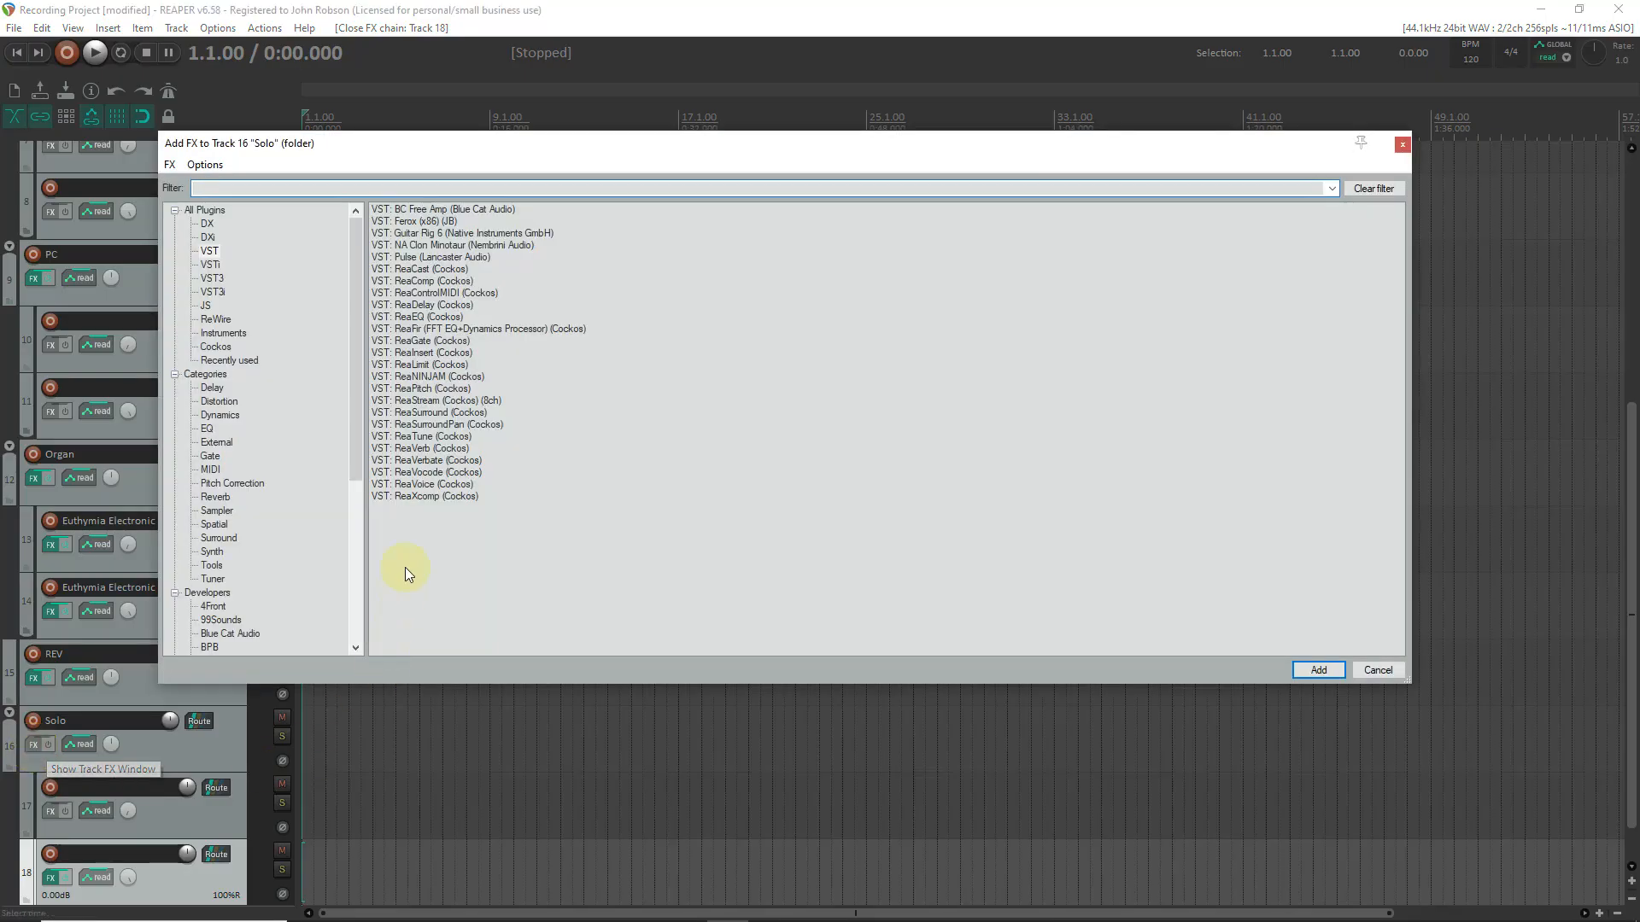
pyautogui.doubleClick(425, 306)
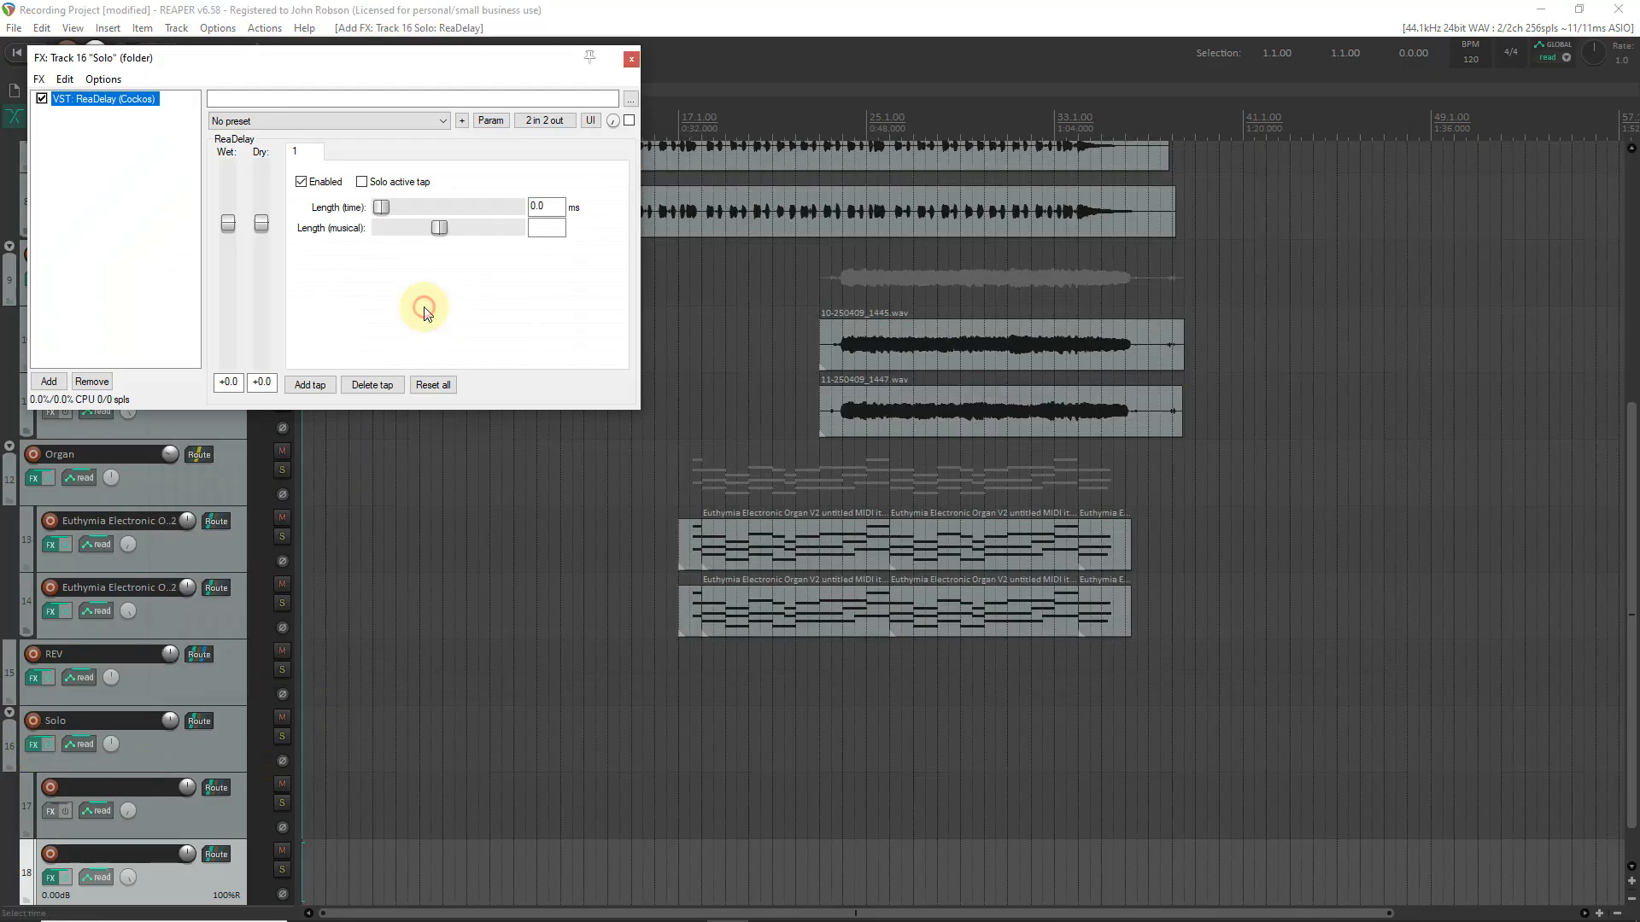
pyautogui.click(431, 126)
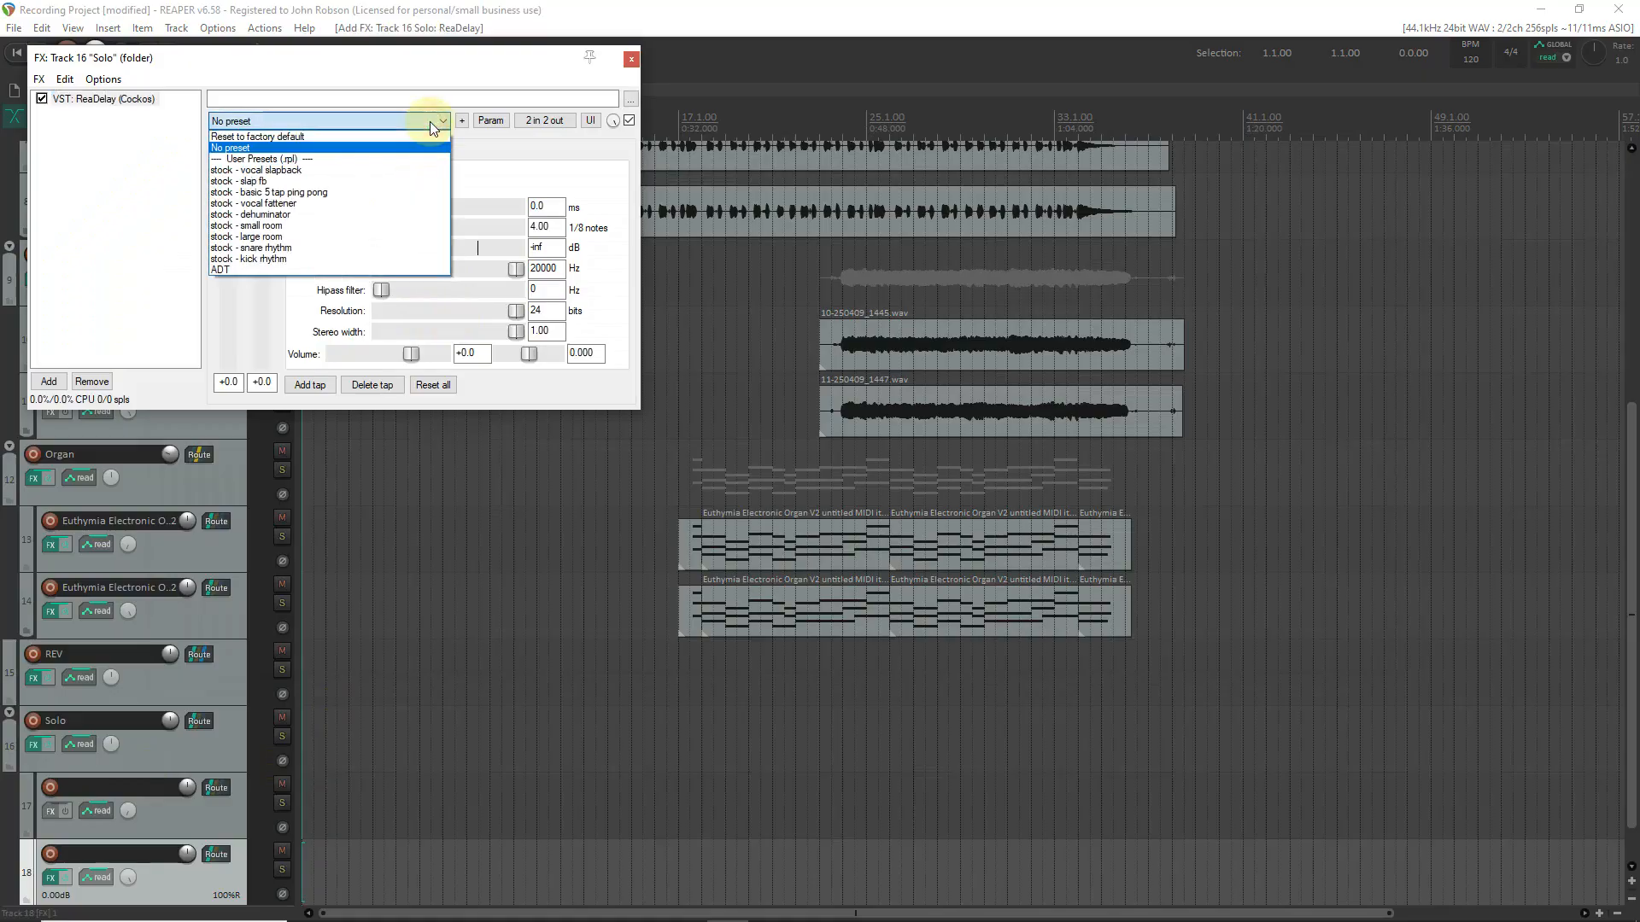
pyautogui.click(394, 193)
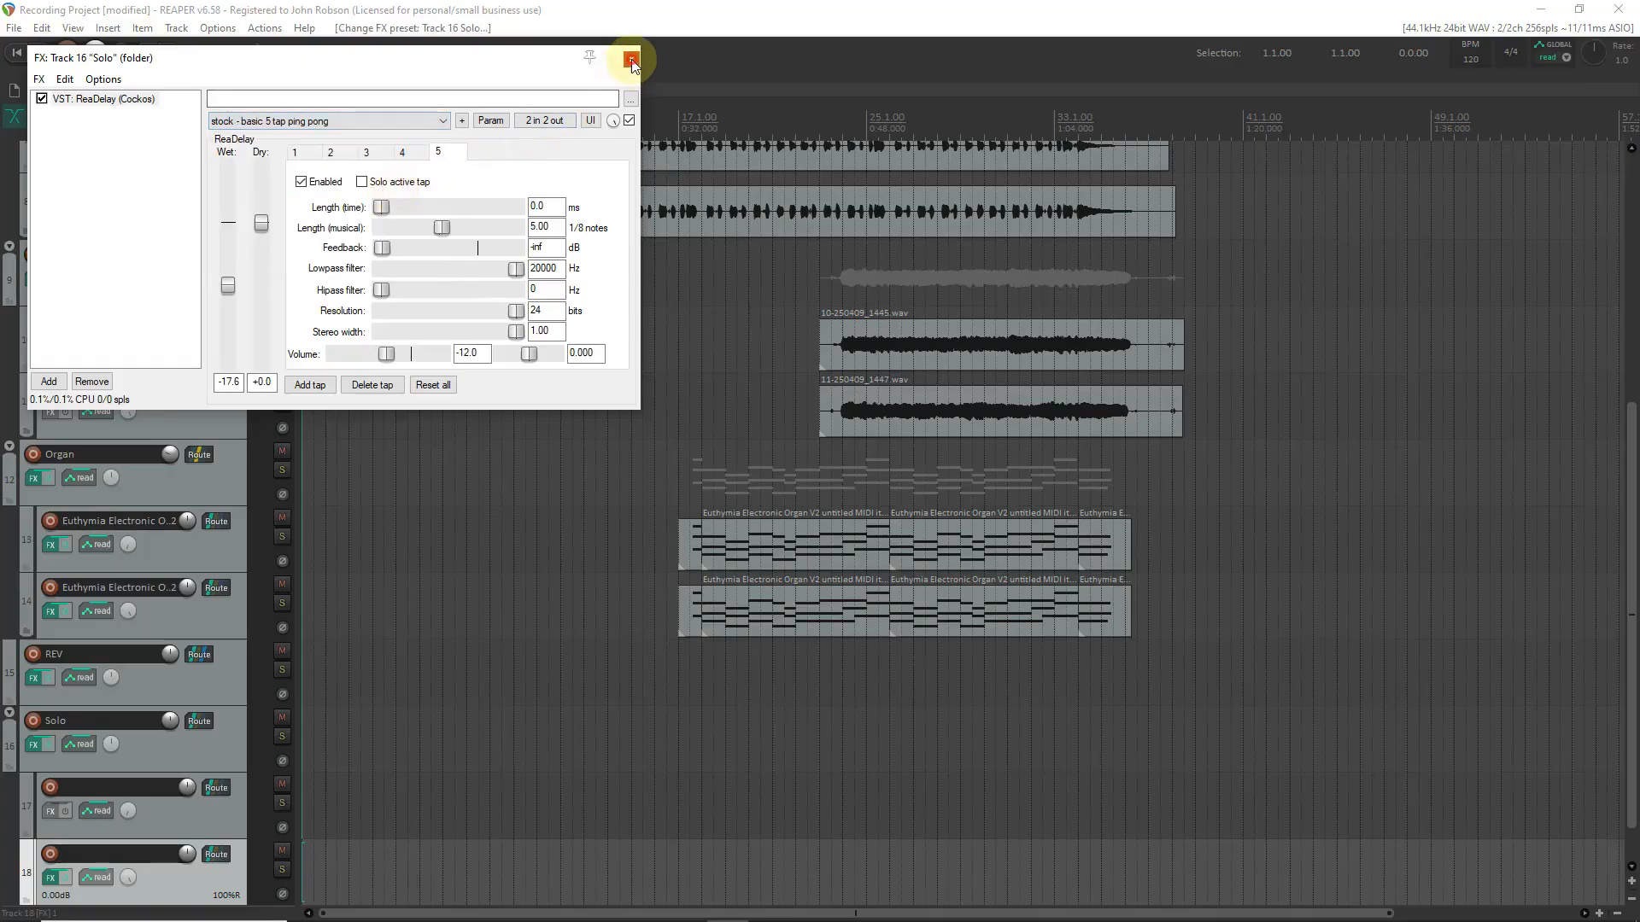
pyautogui.click(631, 58)
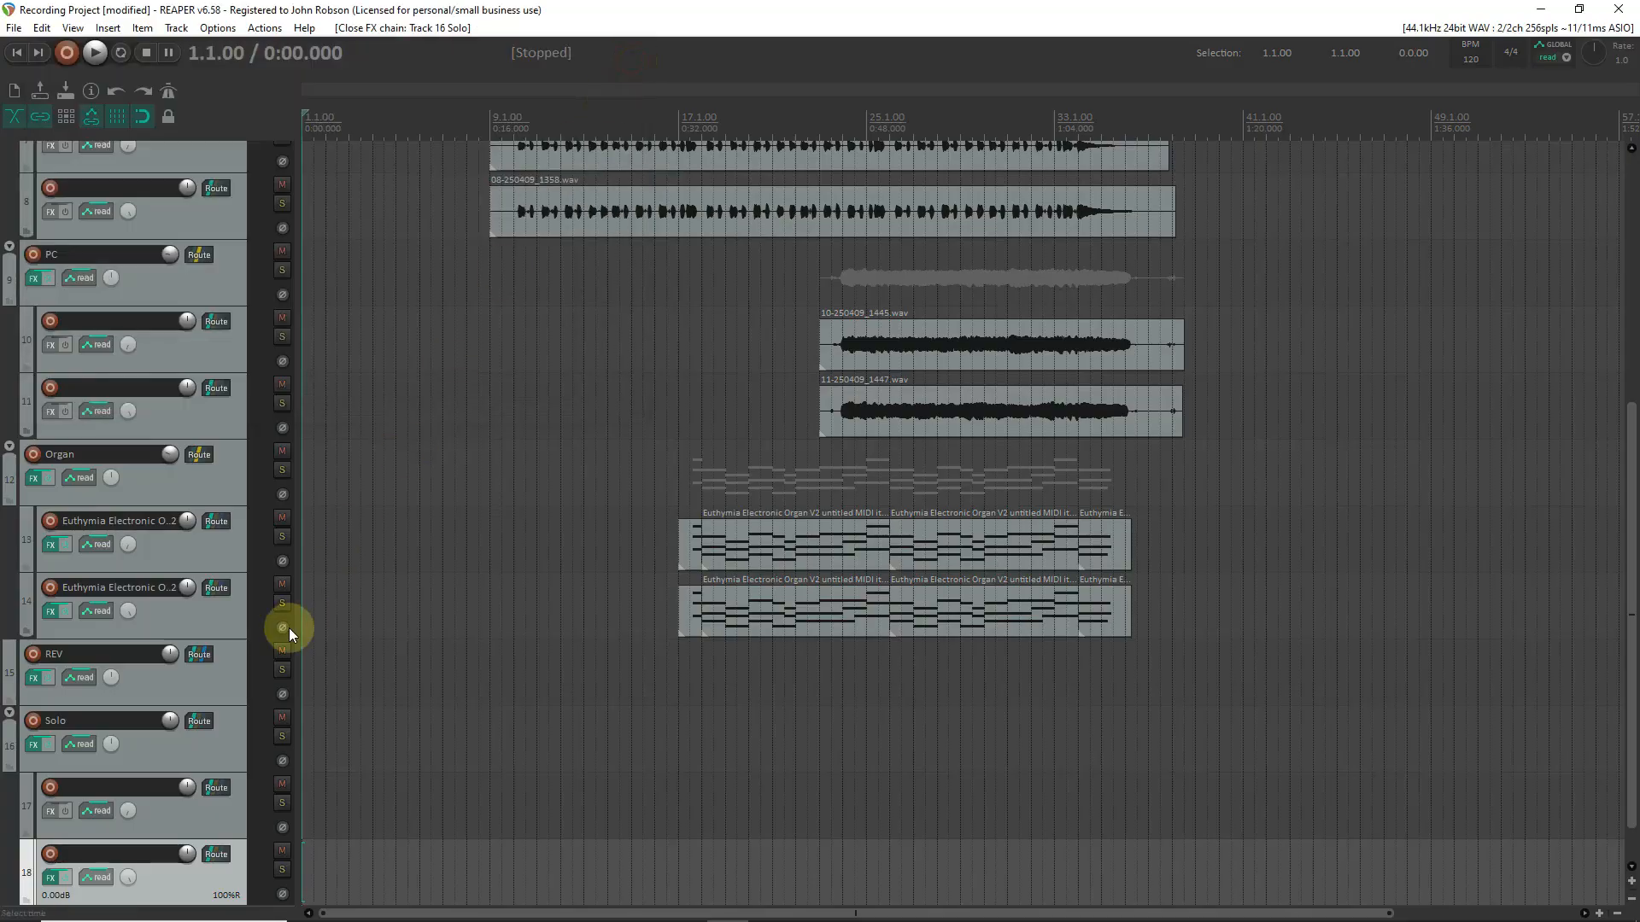
# Turn off the Solo folder track's master send and add a send to track 15, REV.
pyautogui.click(204, 722)
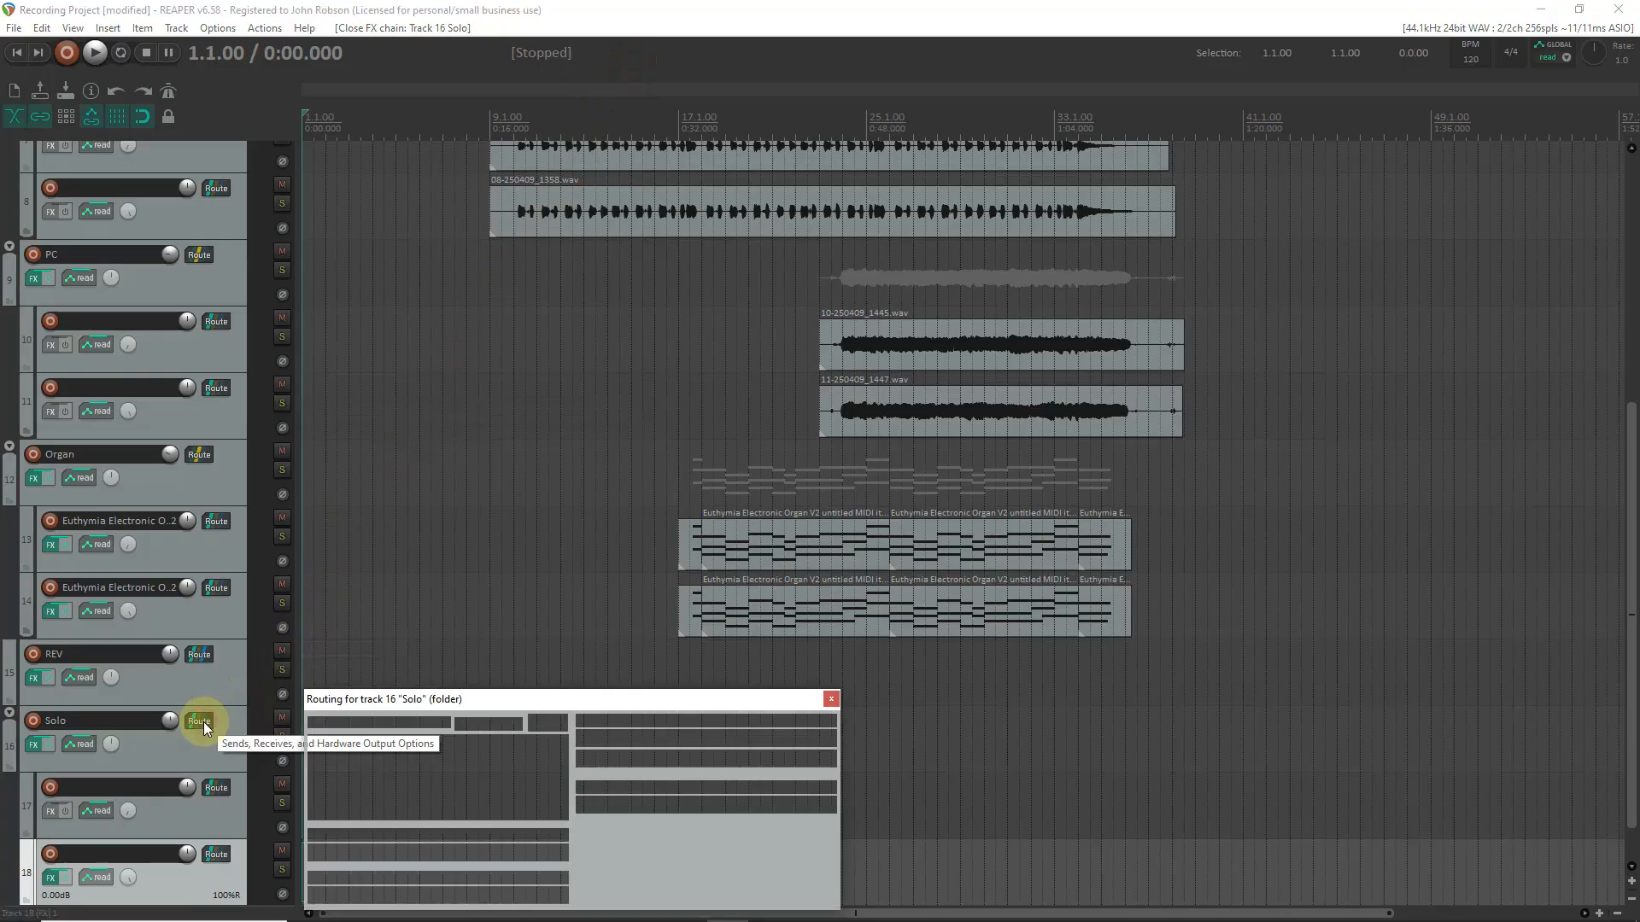
pyautogui.click(325, 724)
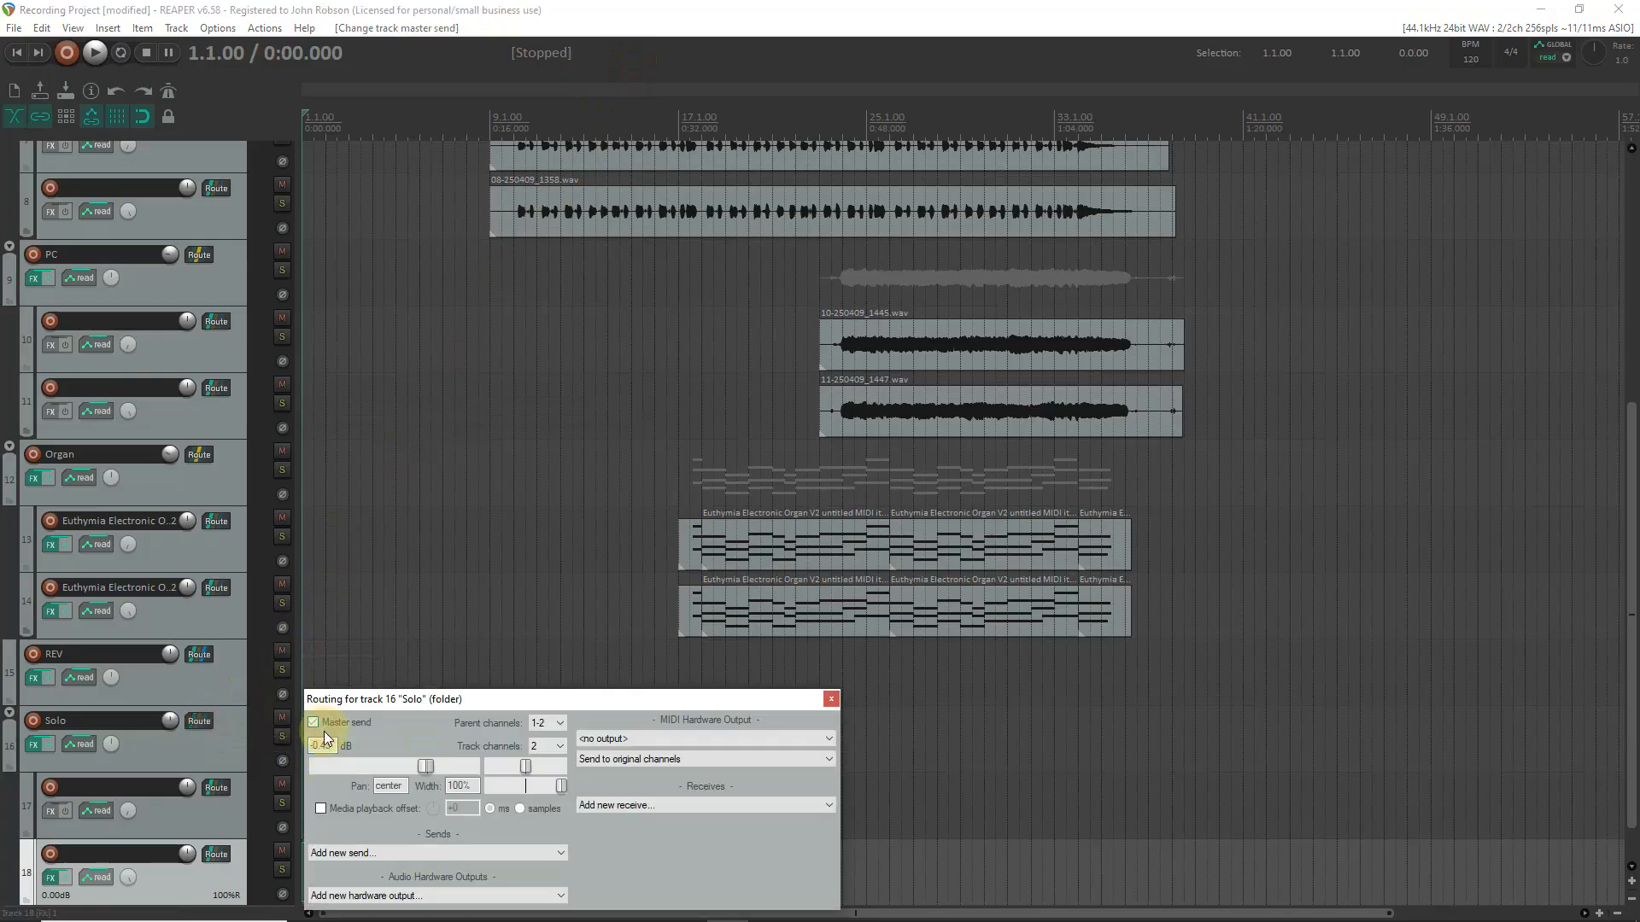
pyautogui.click(366, 854)
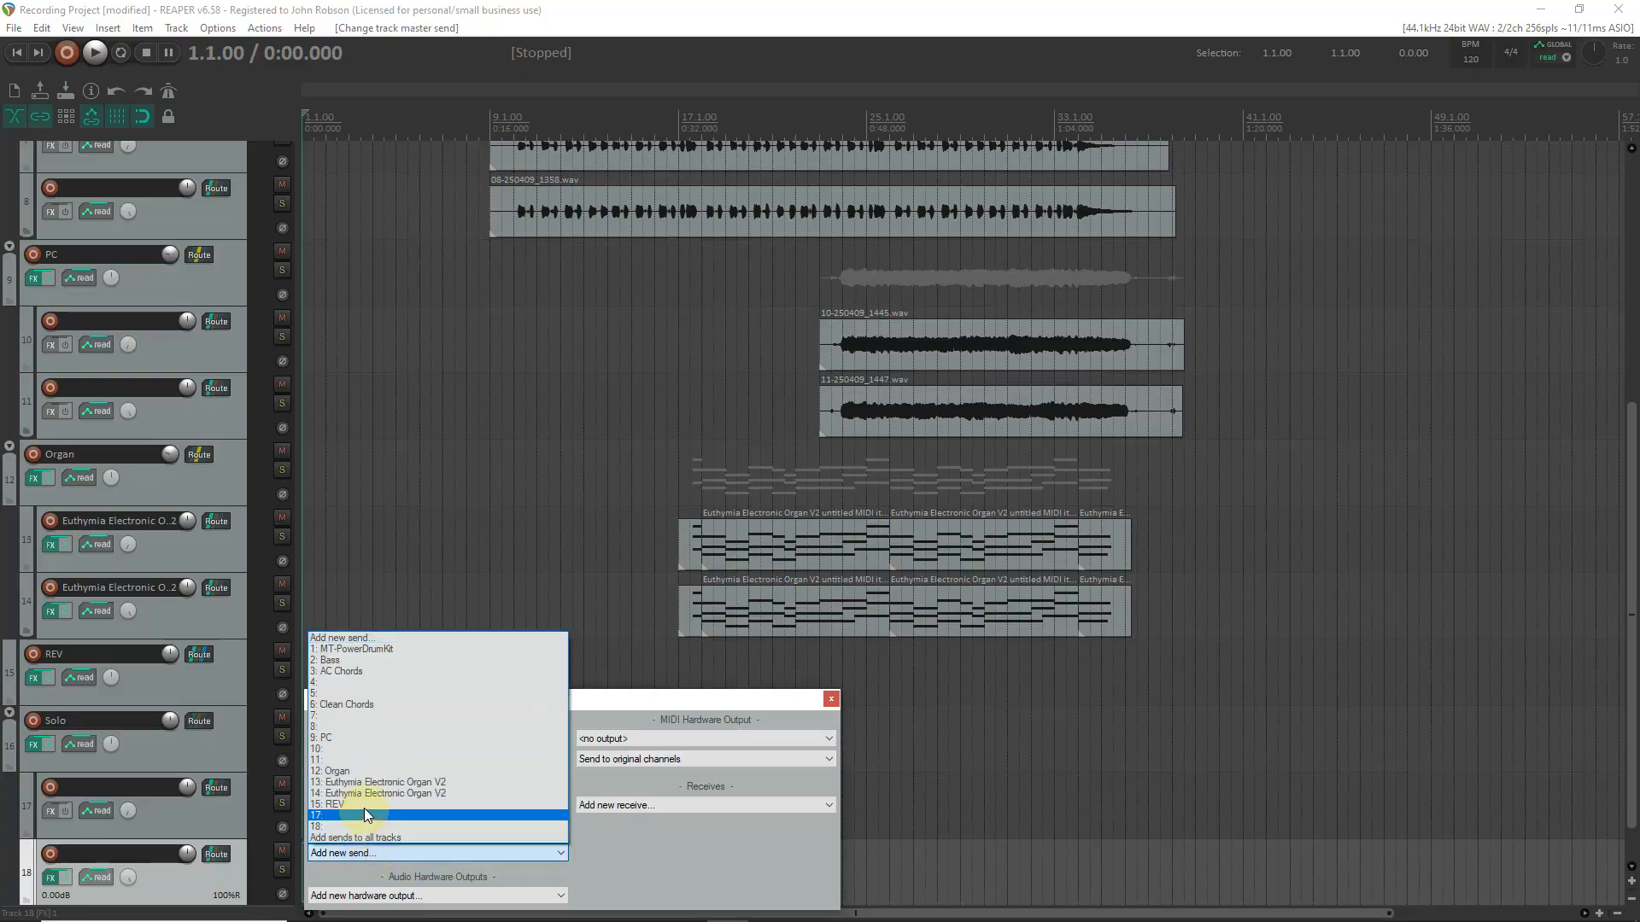
pyautogui.click(364, 804)
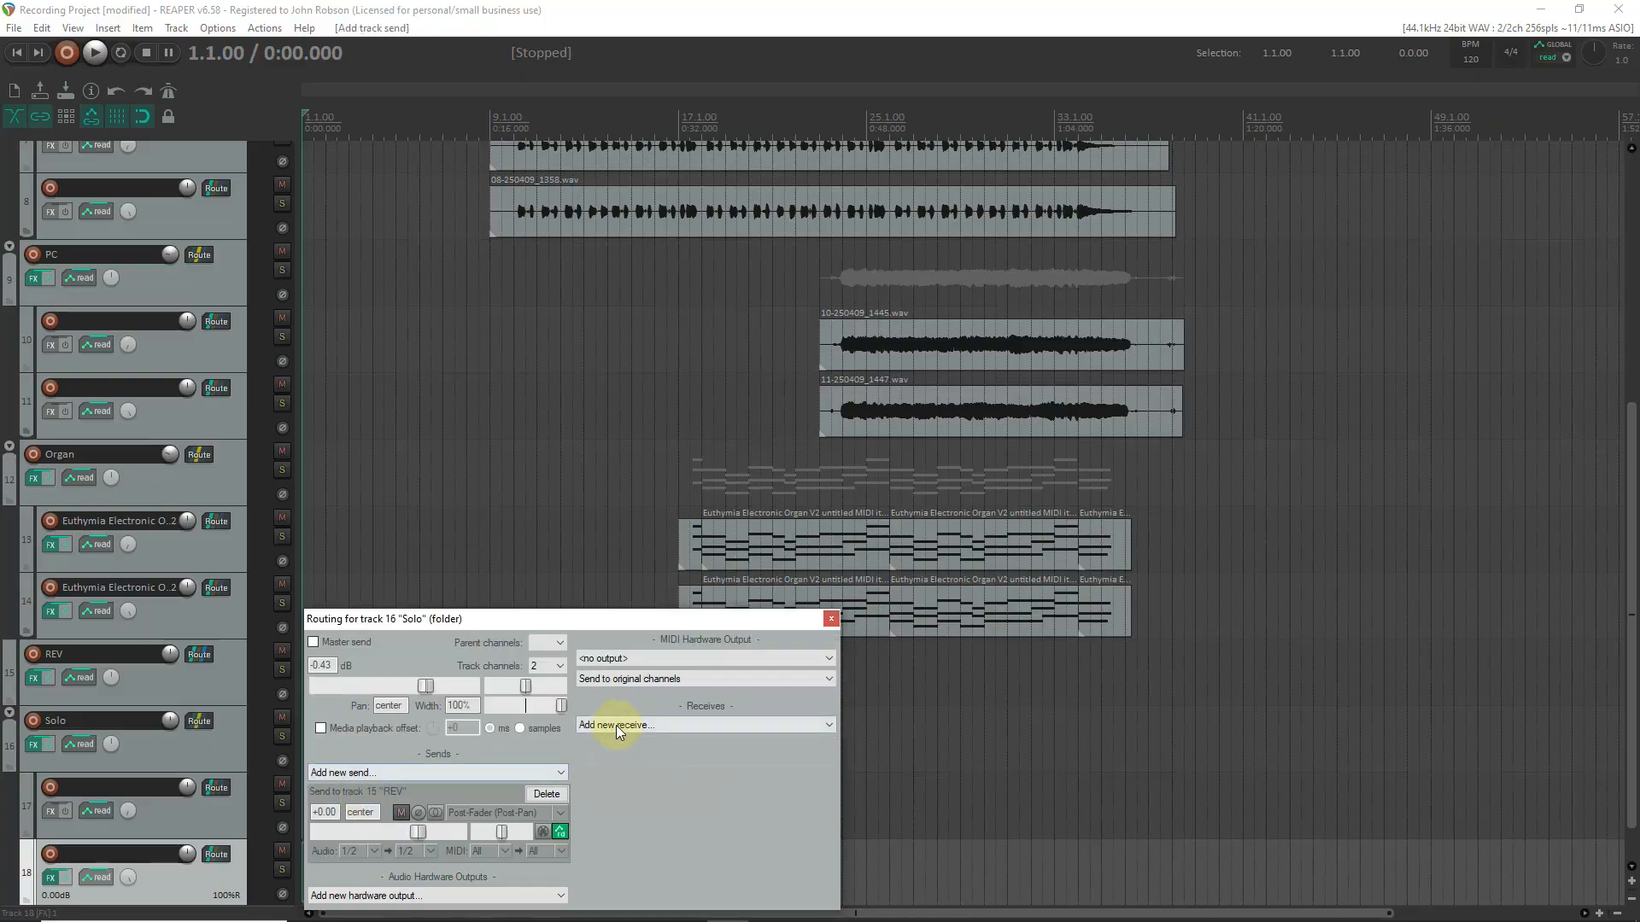
pyautogui.click(831, 618)
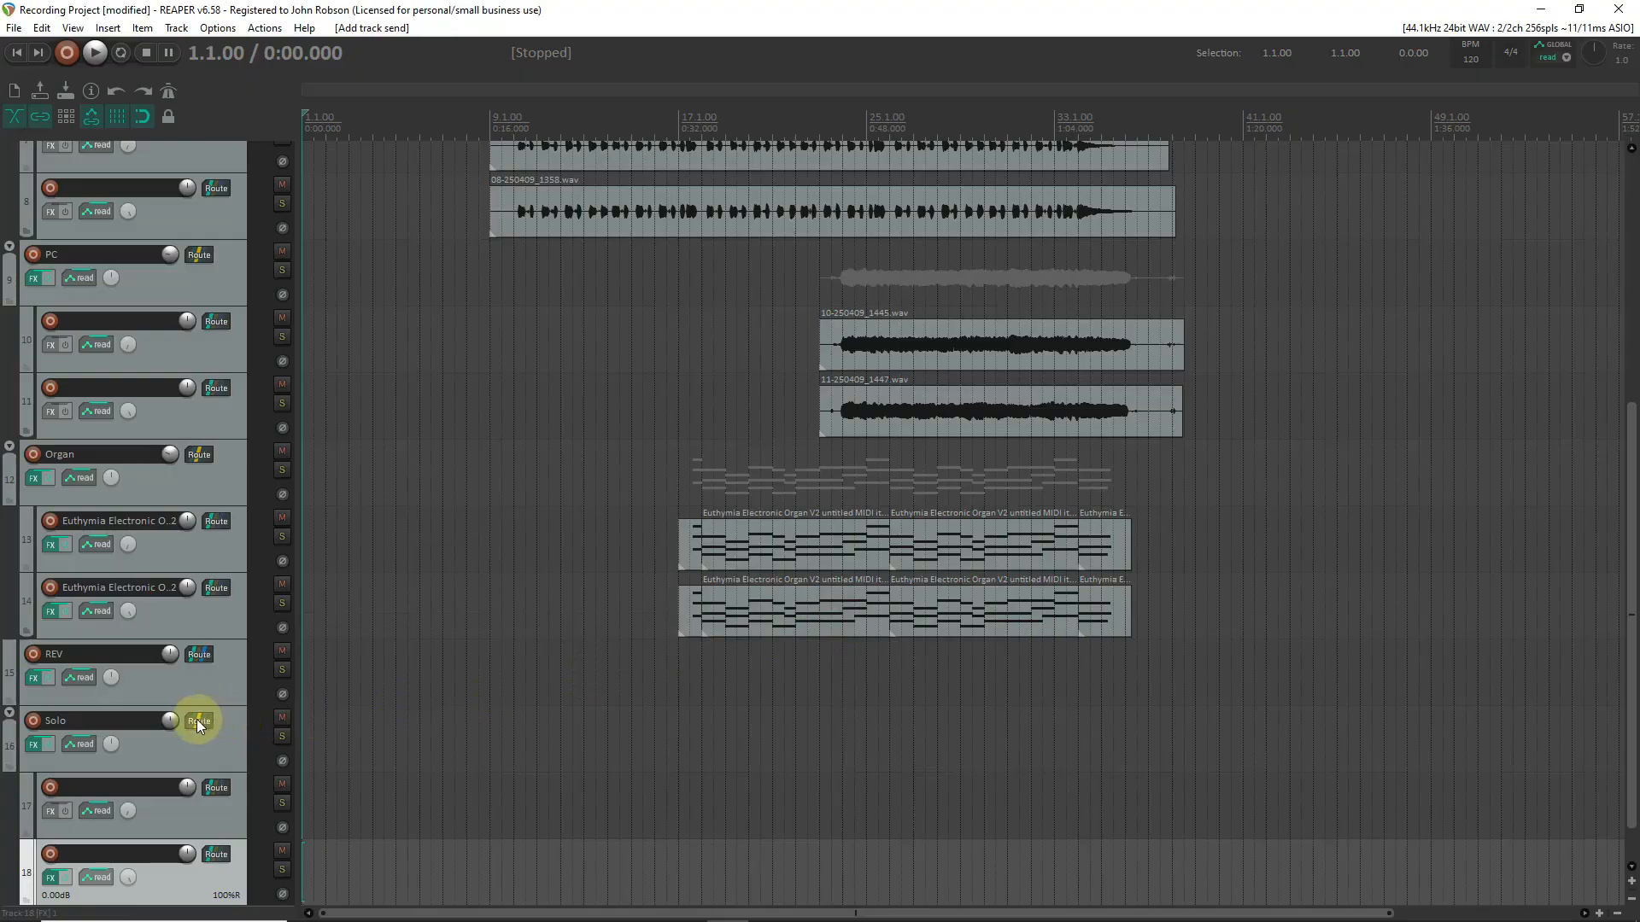
# Delete the Solo folder track's send to REV and turn its master send back on.
pyautogui.click(198, 721)
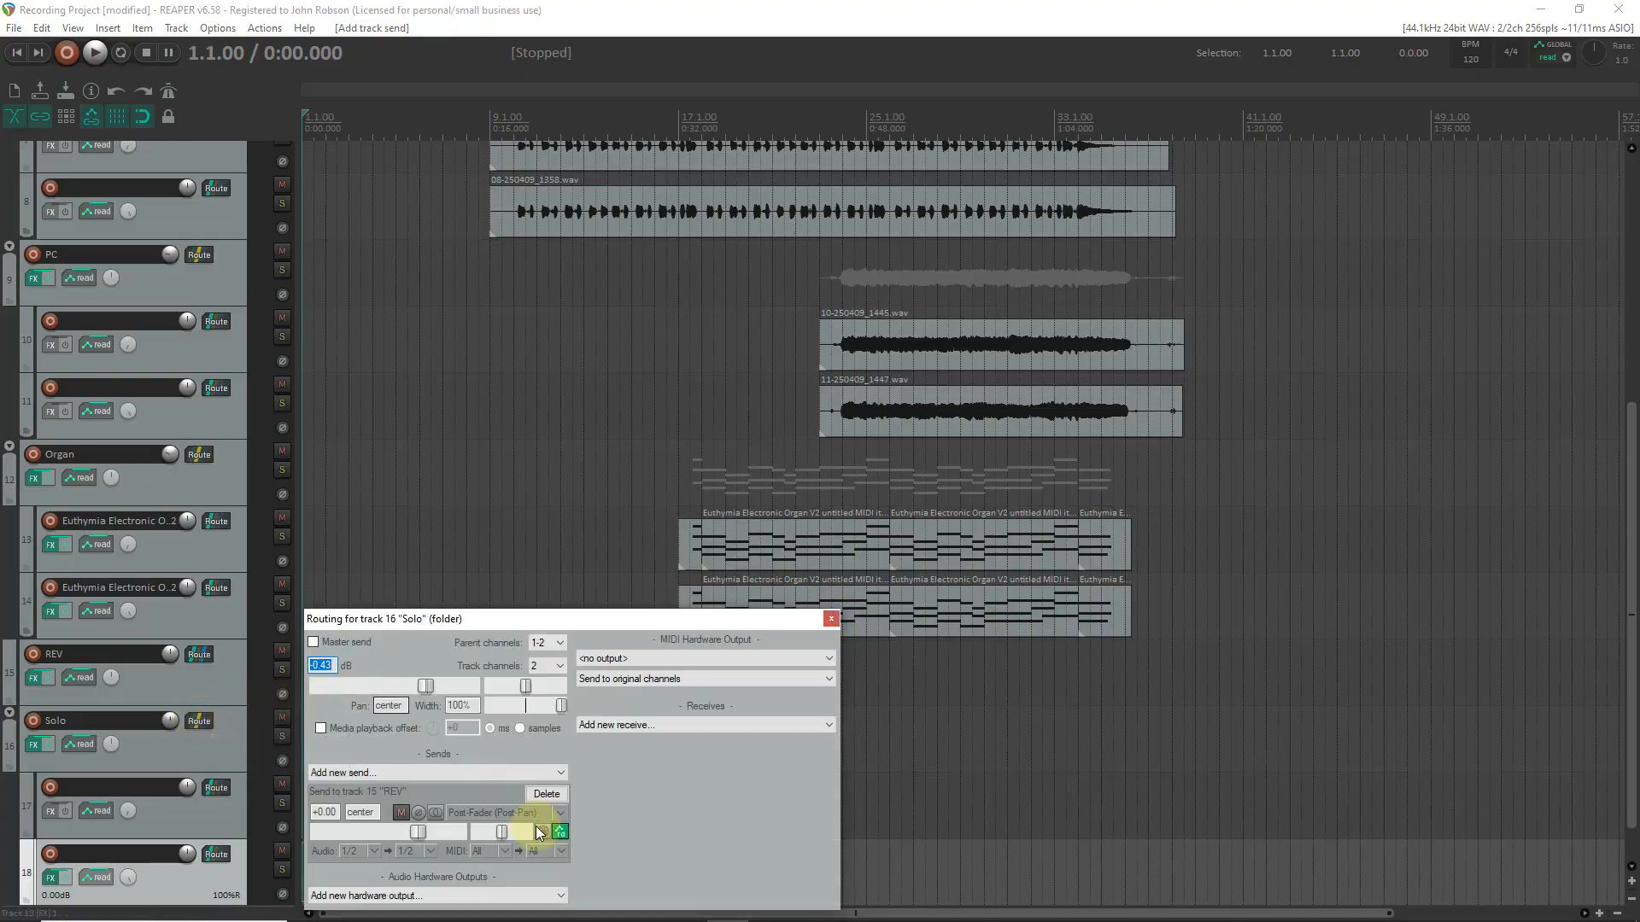
pyautogui.click(546, 794)
pyautogui.click(314, 642)
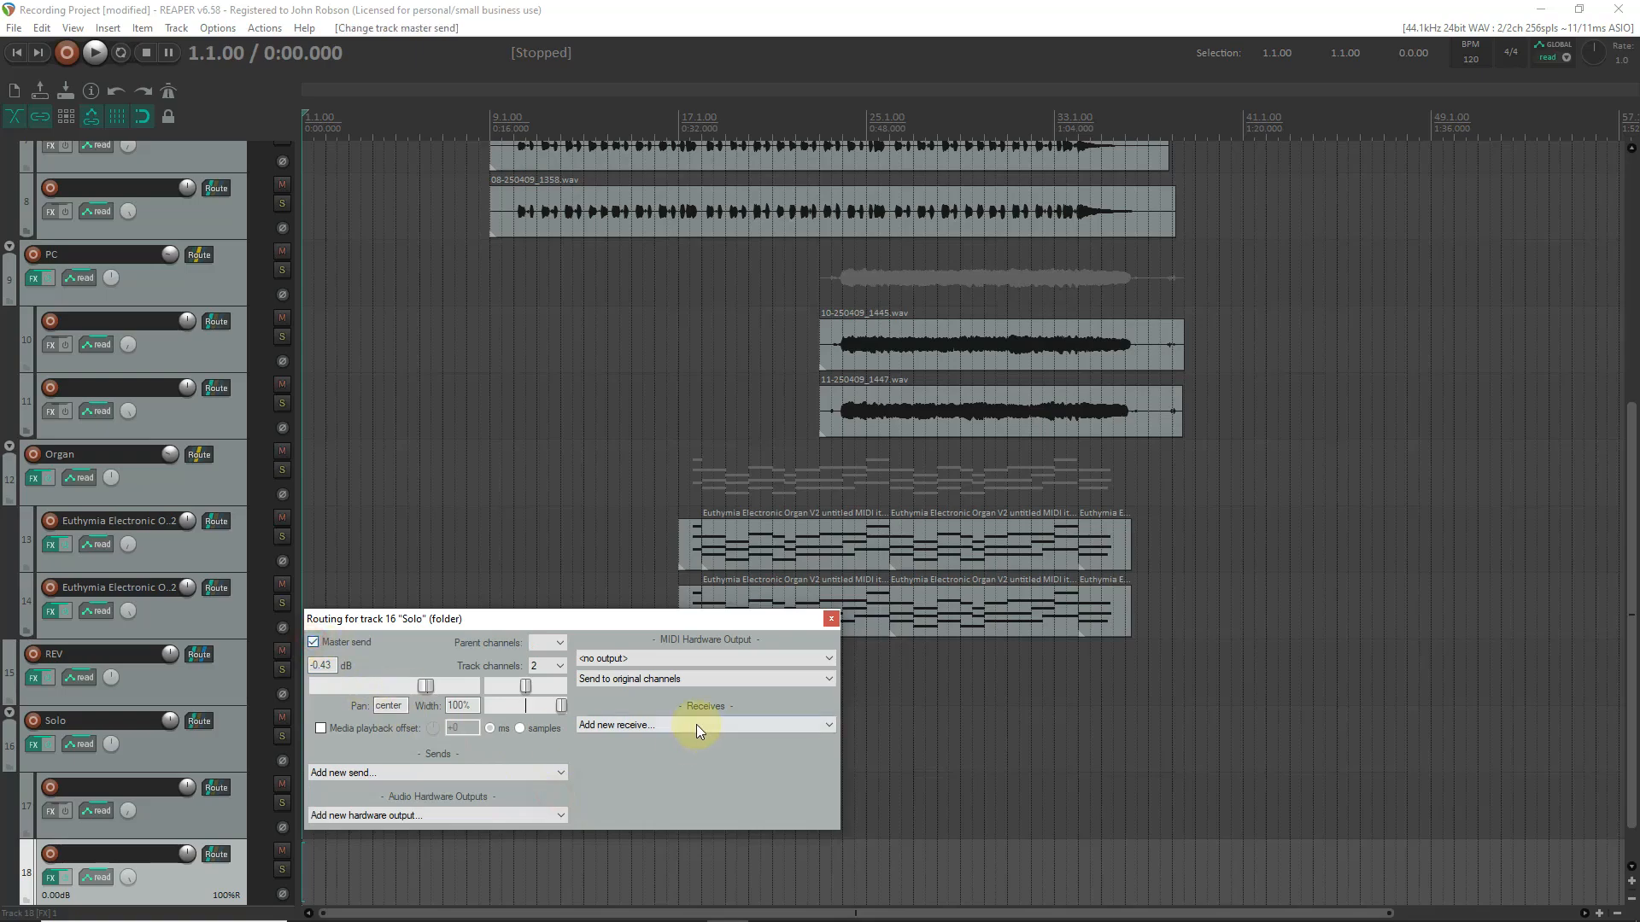
pyautogui.click(829, 620)
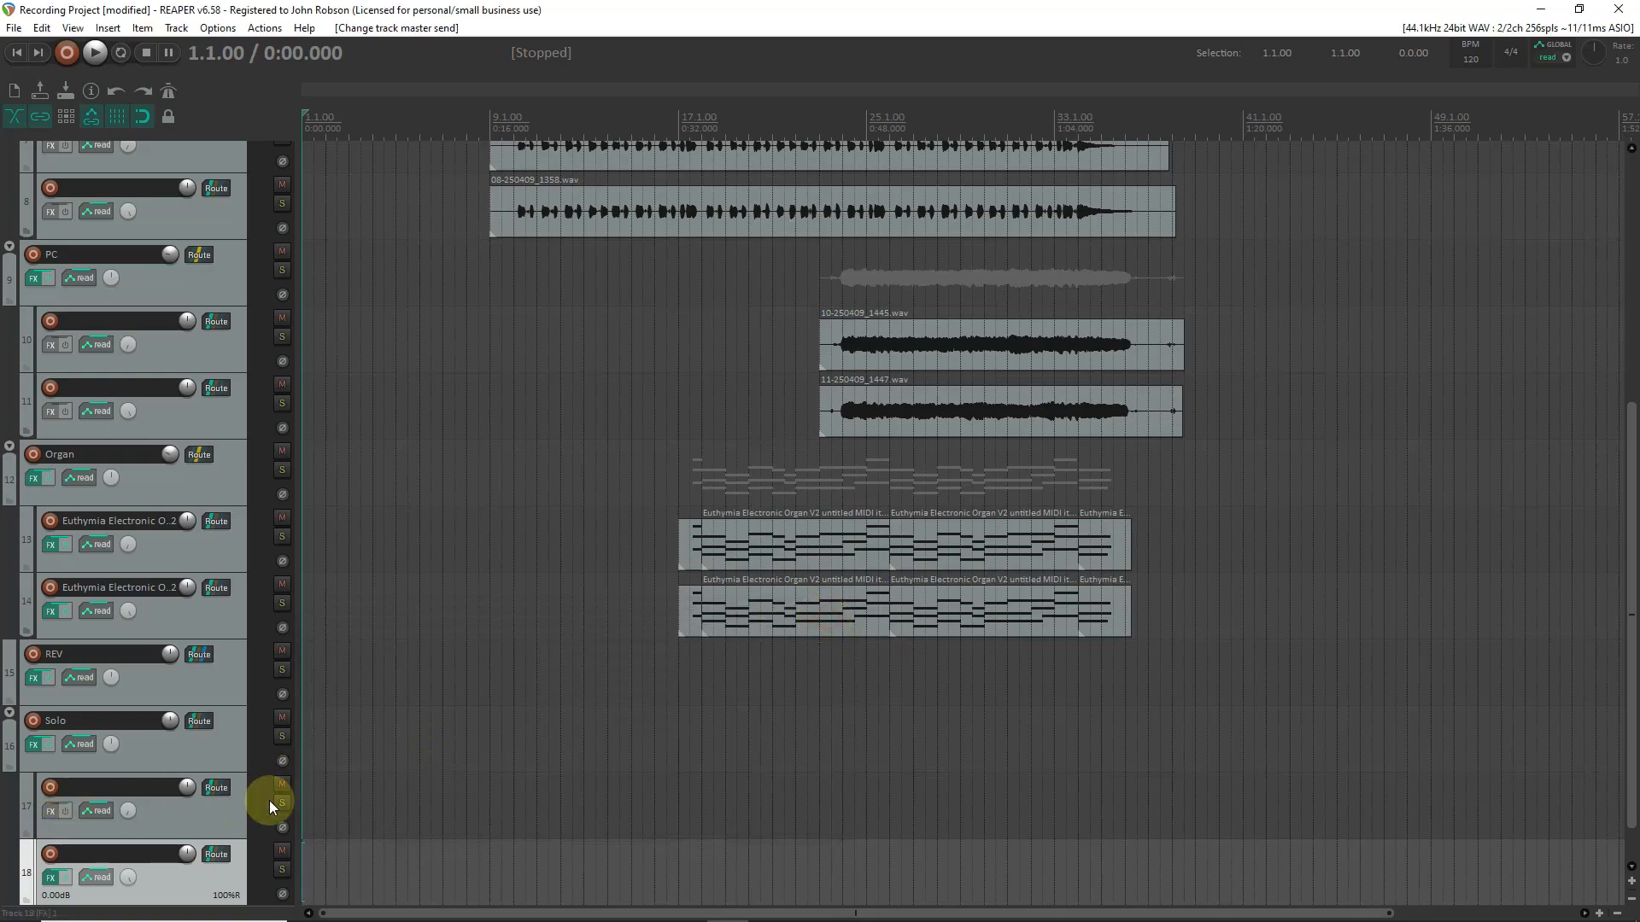
# Route the Solo folder track to track 15, REV, through a new send with its master send disabled.
pyautogui.click(198, 721)
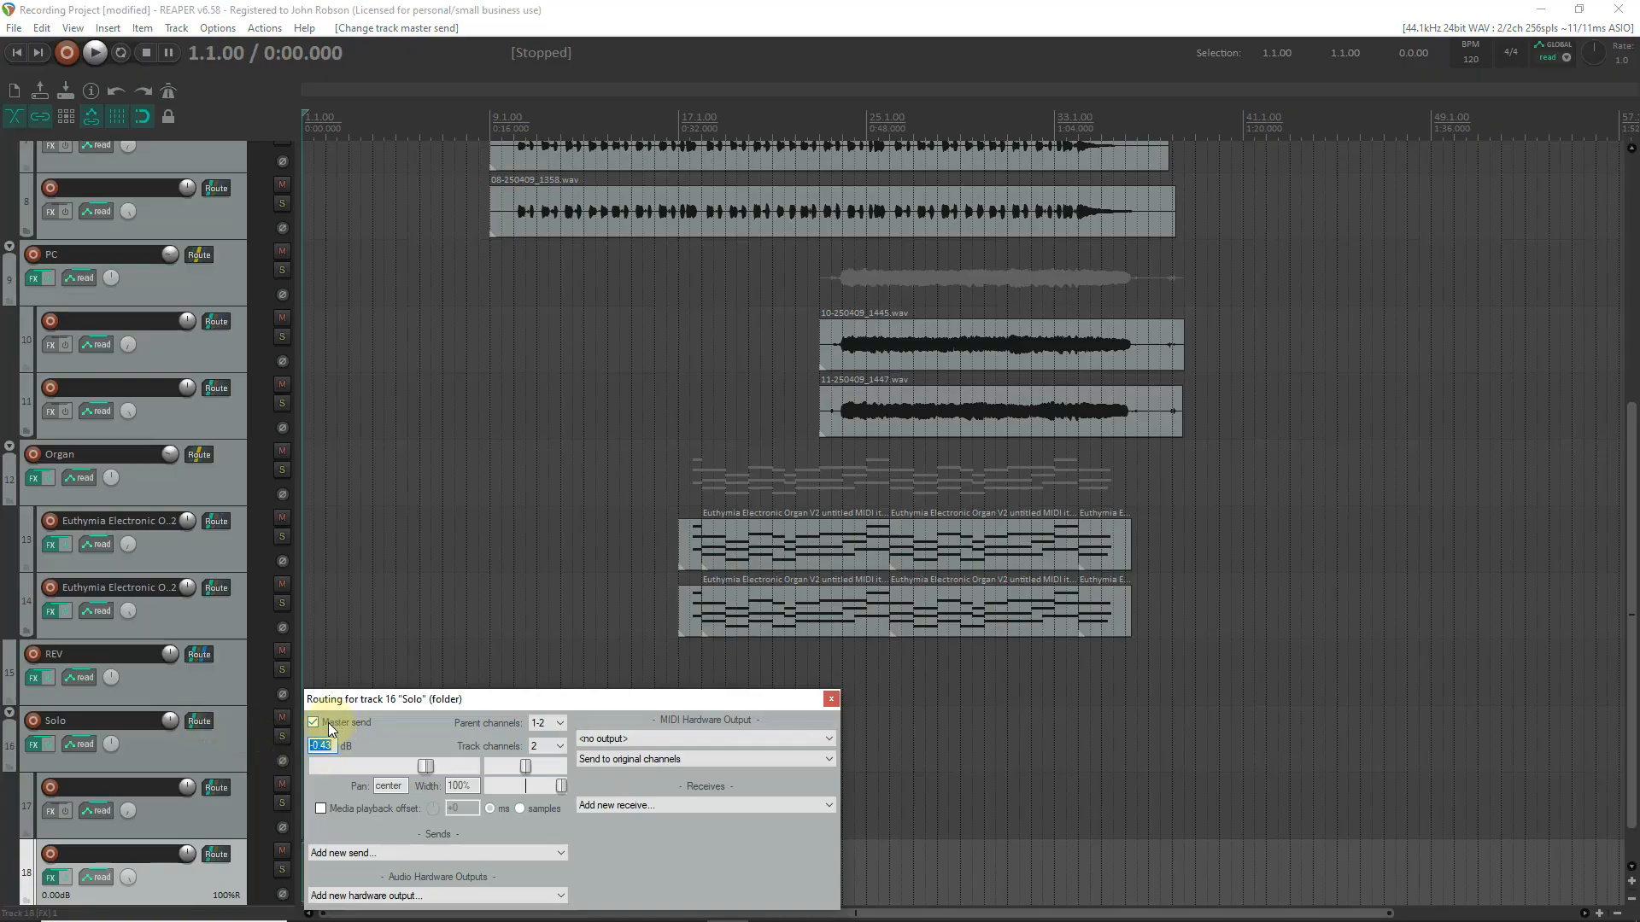
pyautogui.click(328, 723)
pyautogui.click(417, 859)
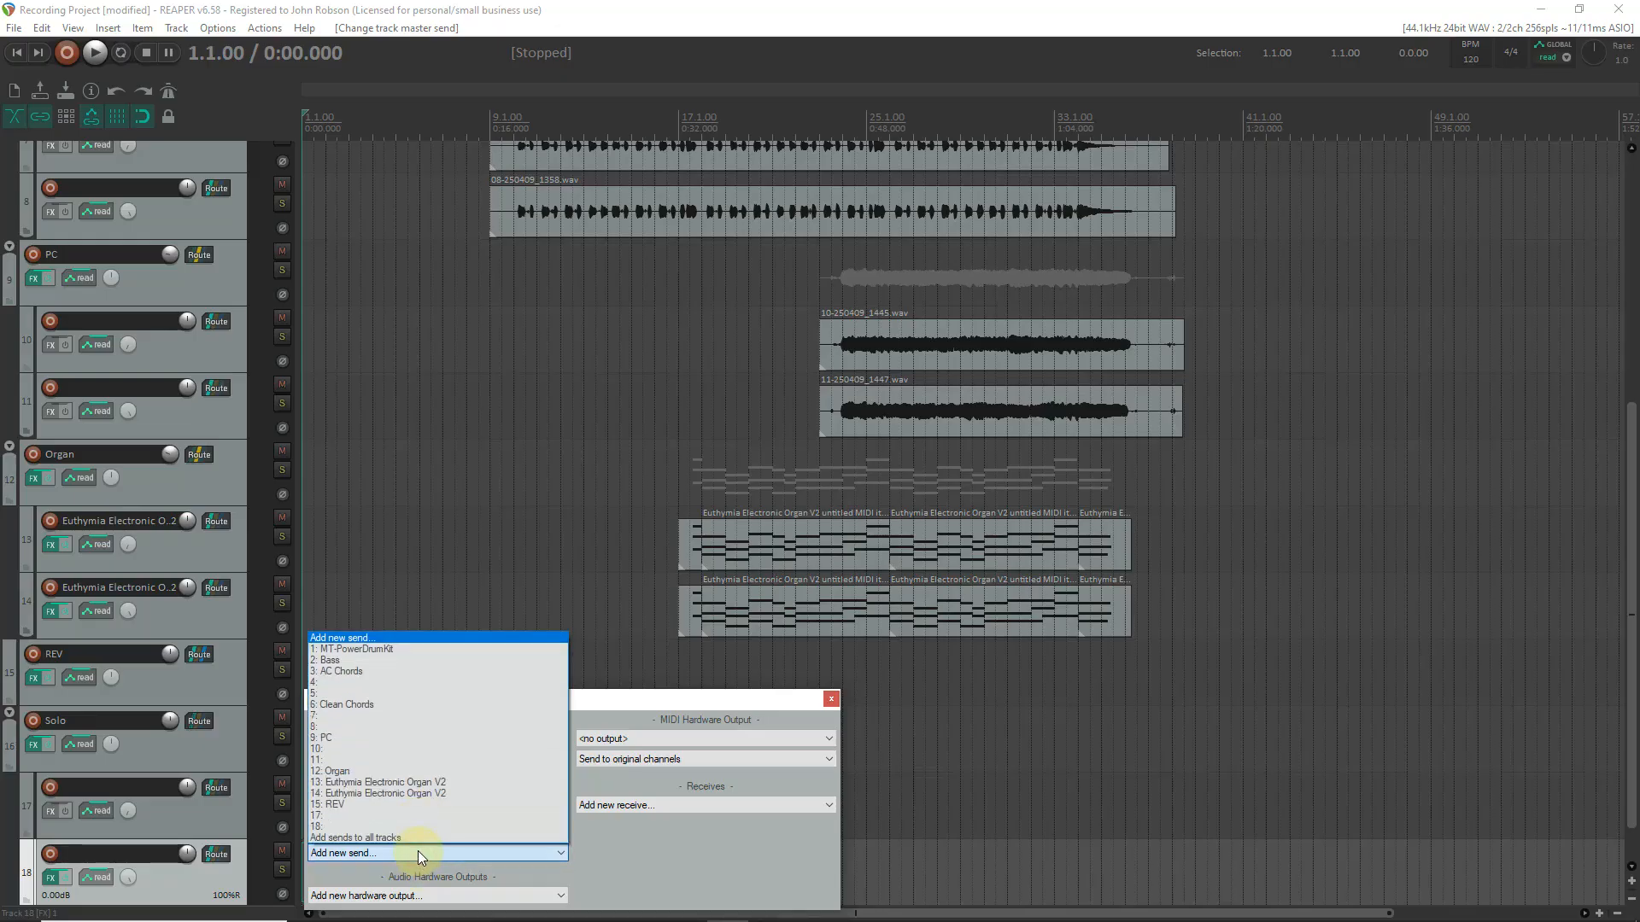
pyautogui.click(416, 806)
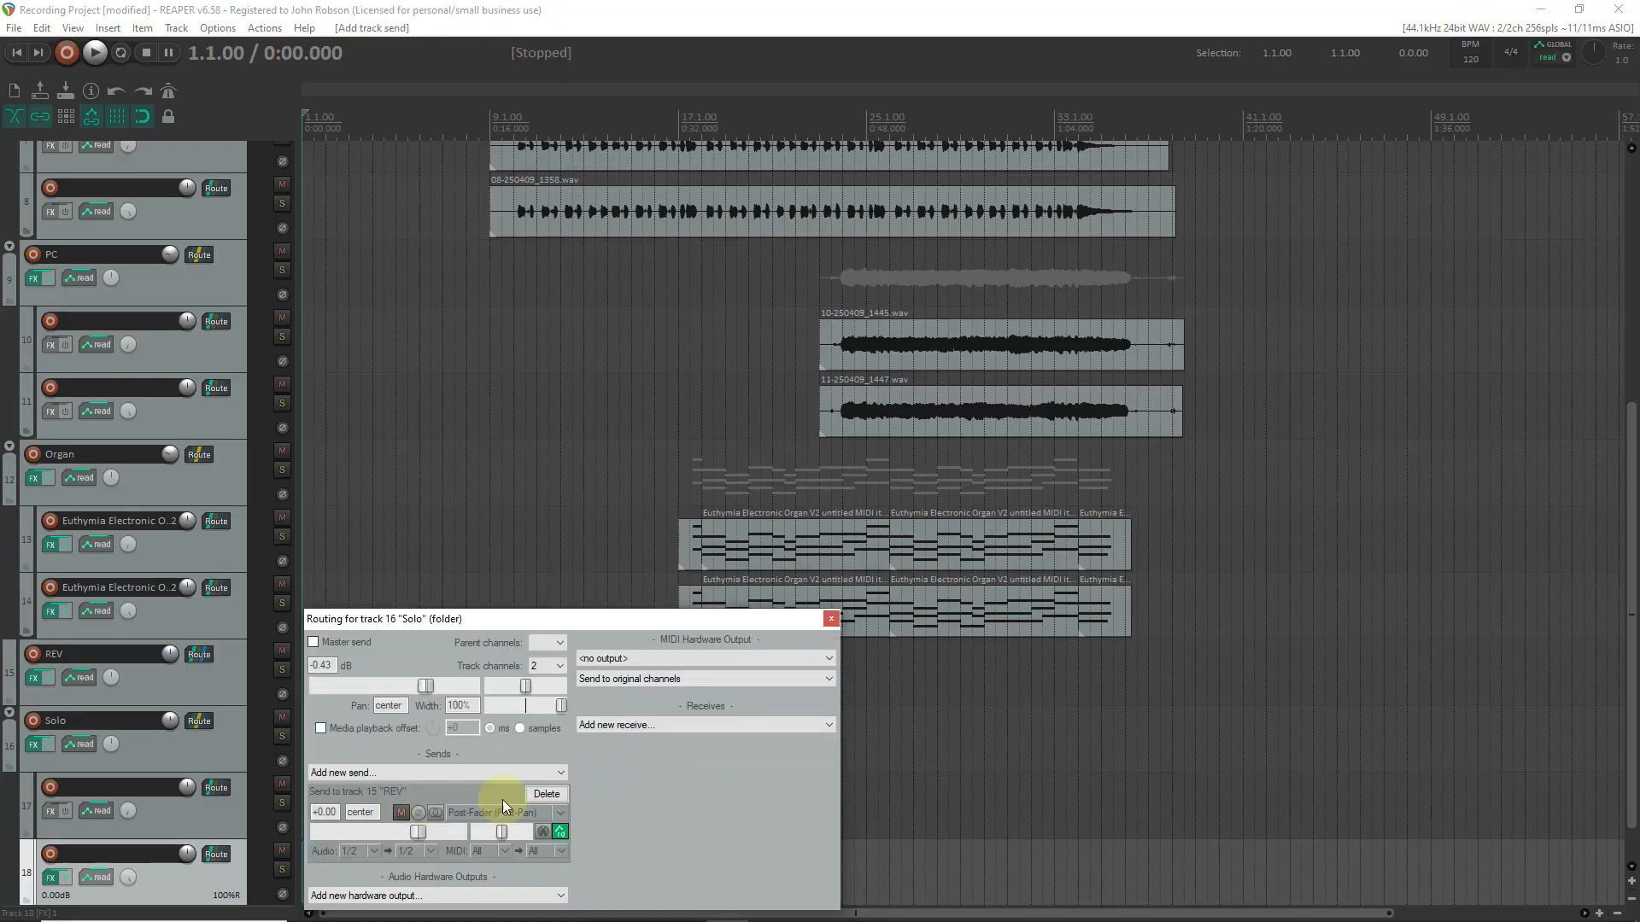
pyautogui.click(832, 618)
# Check the ReaVerb settings in the REV track's effects chain.
pyautogui.click(189, 690)
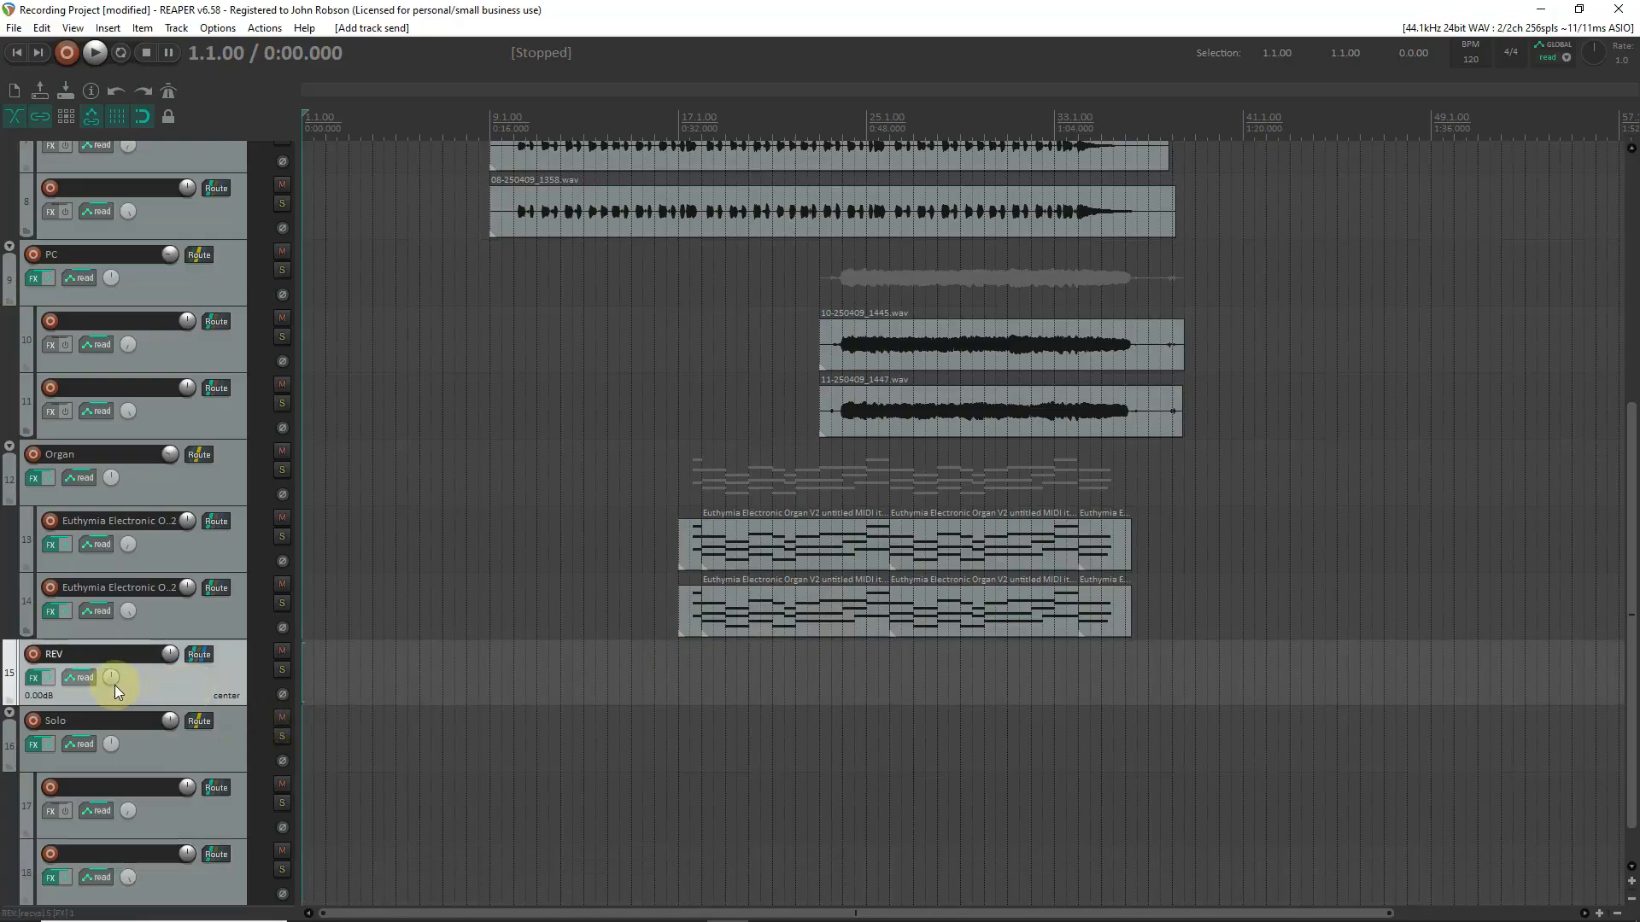
pyautogui.click(35, 678)
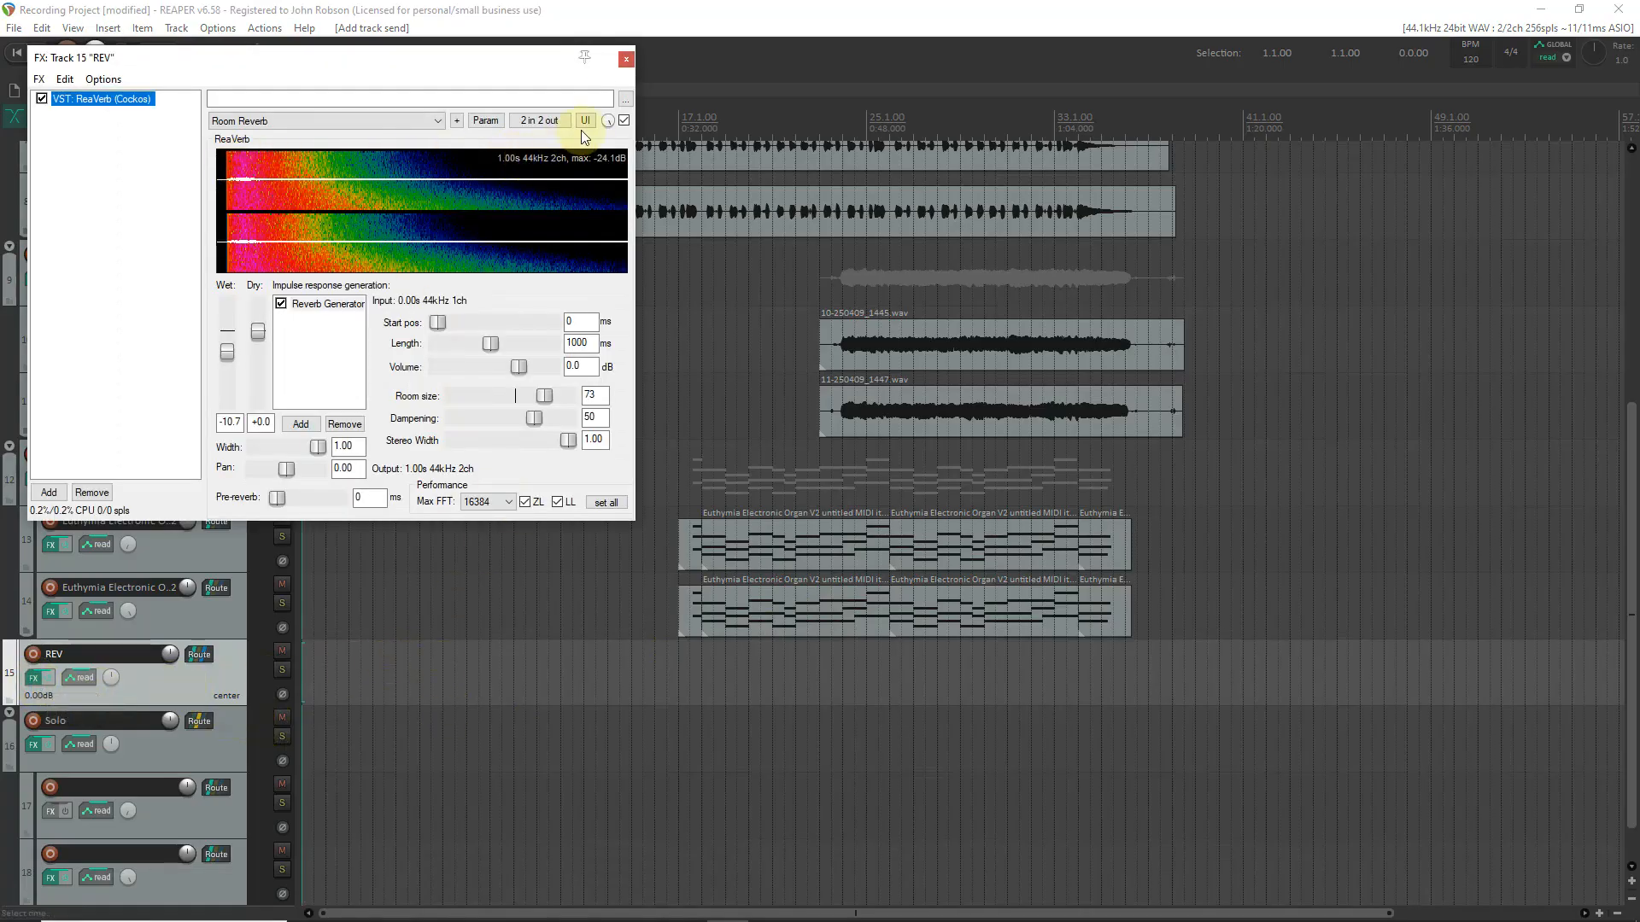
pyautogui.click(626, 60)
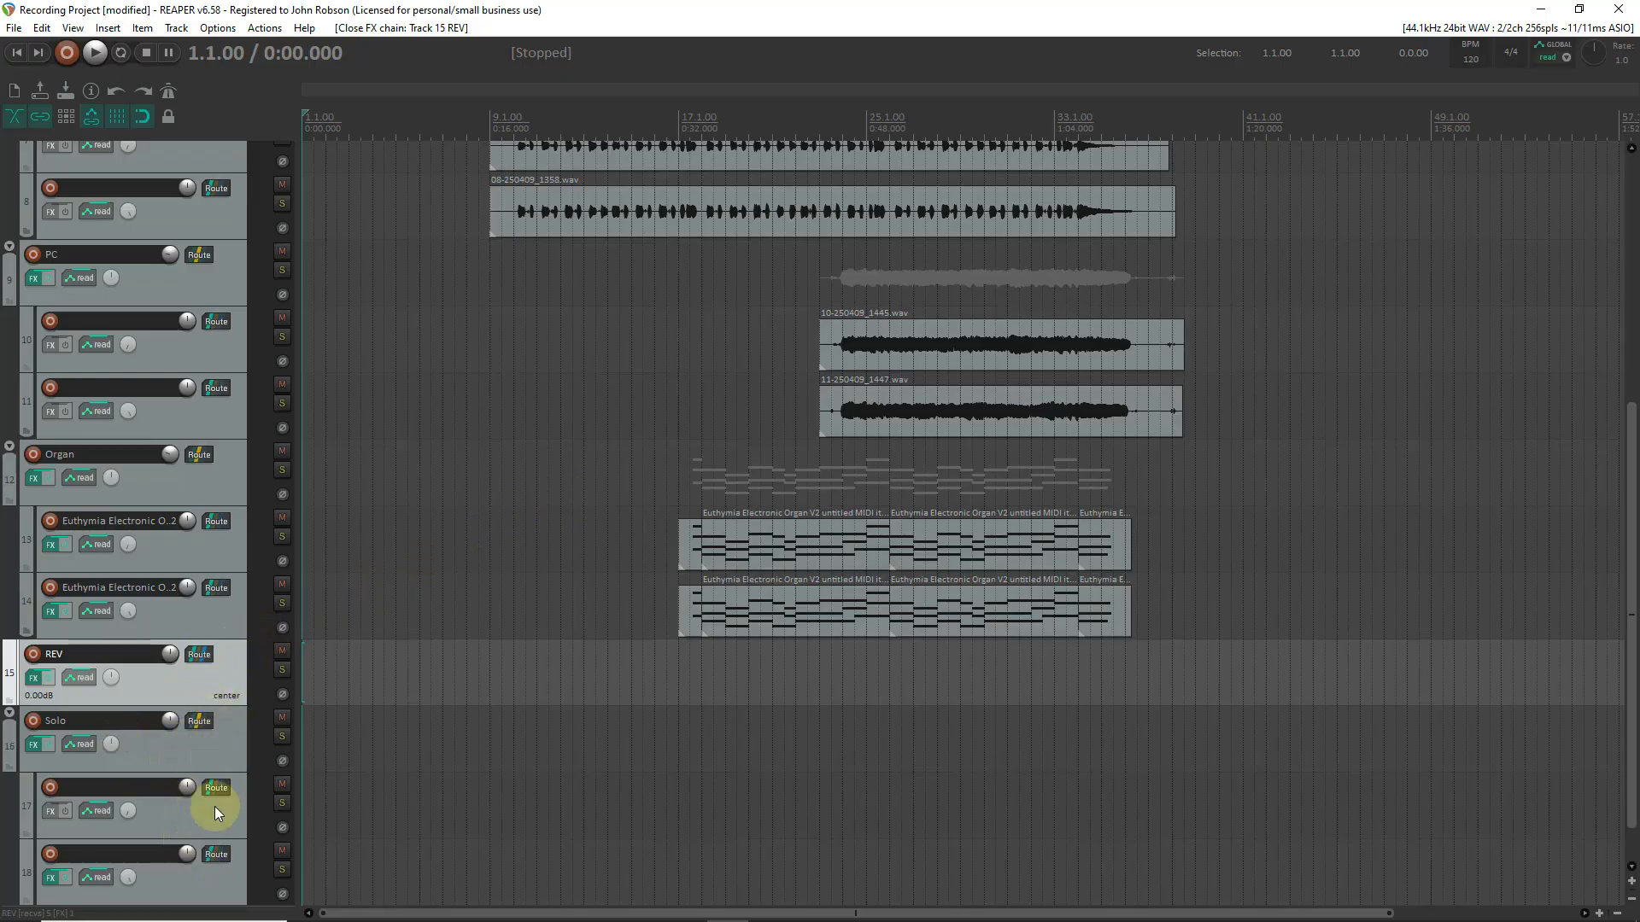
pyautogui.click(203, 750)
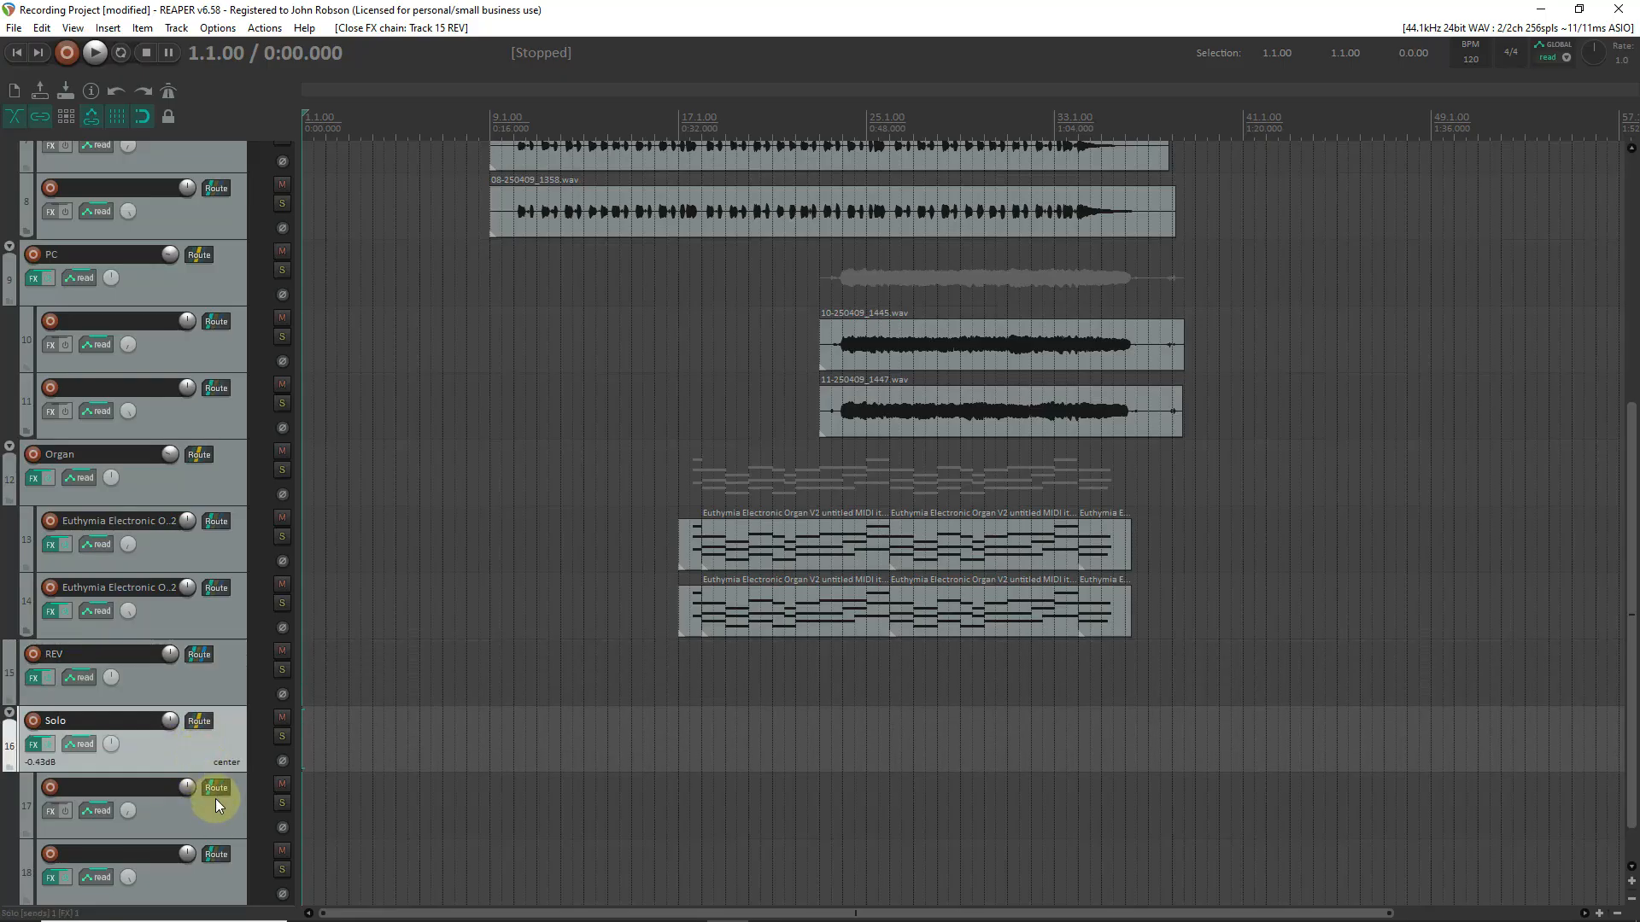
pyautogui.click(218, 810)
pyautogui.click(219, 748)
pyautogui.click(223, 815)
pyautogui.click(219, 887)
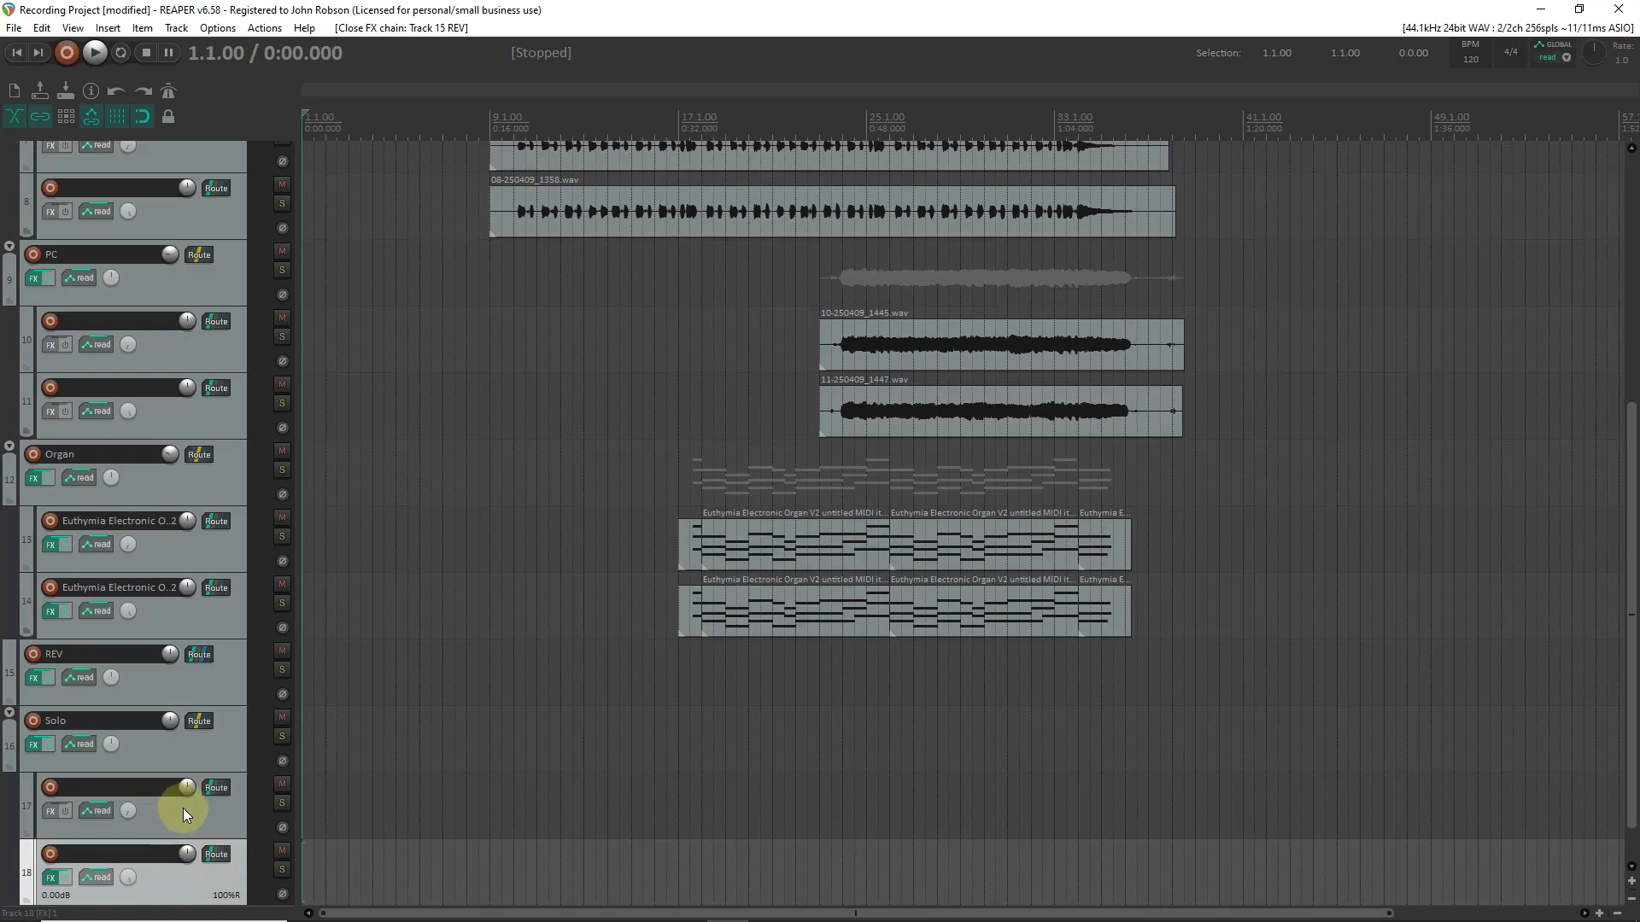
pyautogui.click(186, 811)
pyautogui.click(193, 878)
pyautogui.click(213, 815)
pyautogui.click(212, 861)
pyautogui.click(212, 812)
pyautogui.click(217, 742)
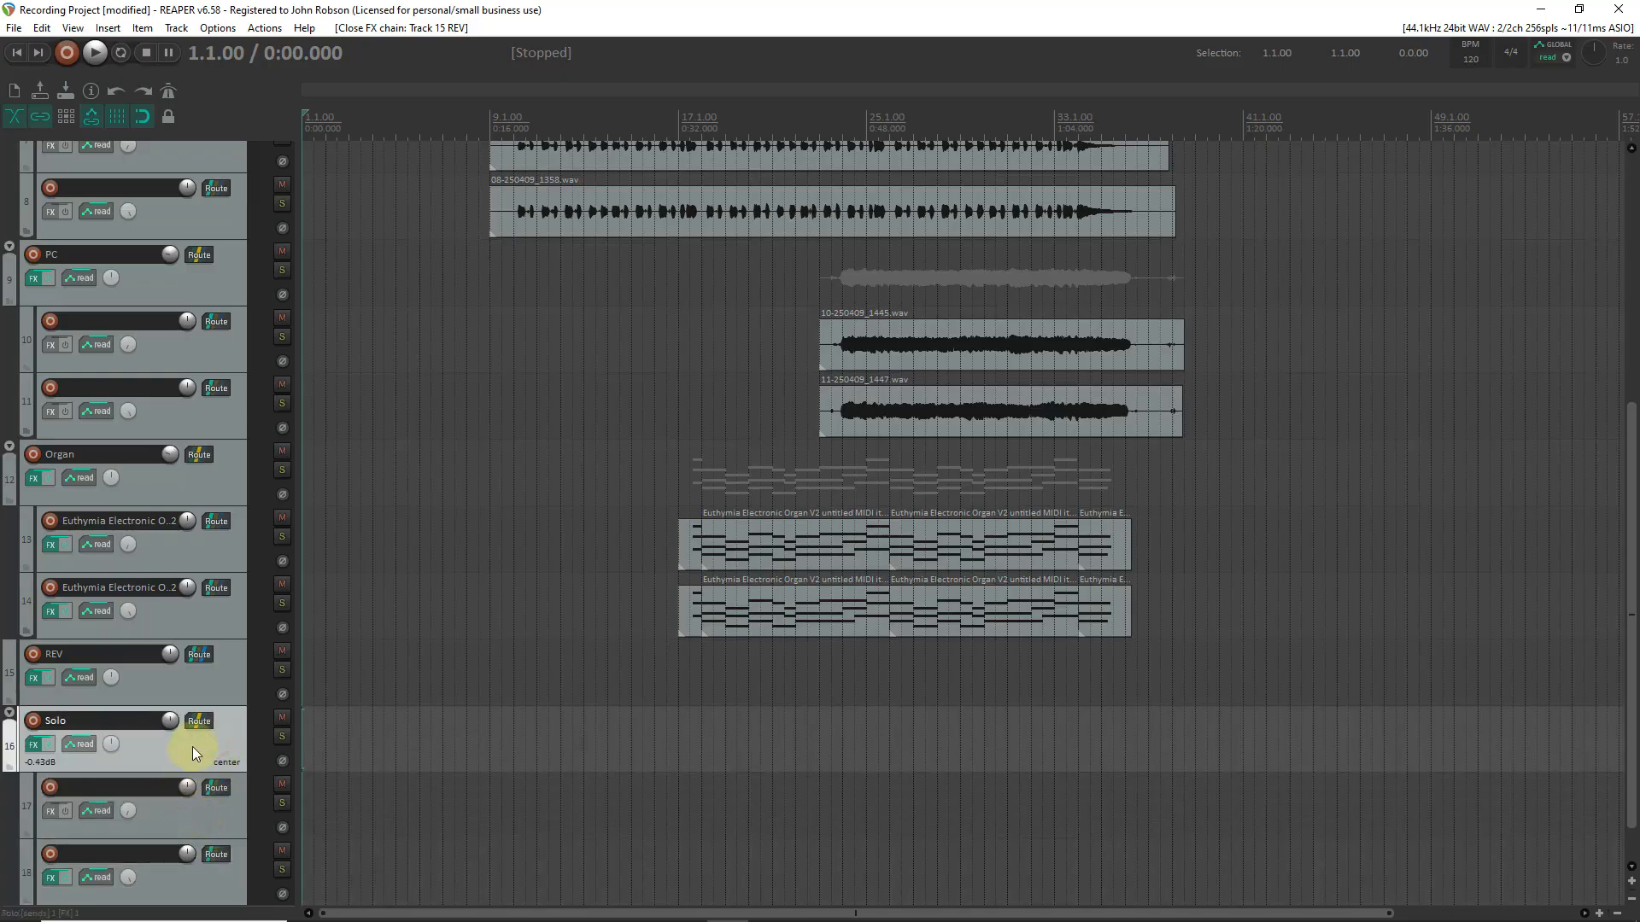
pyautogui.click(198, 685)
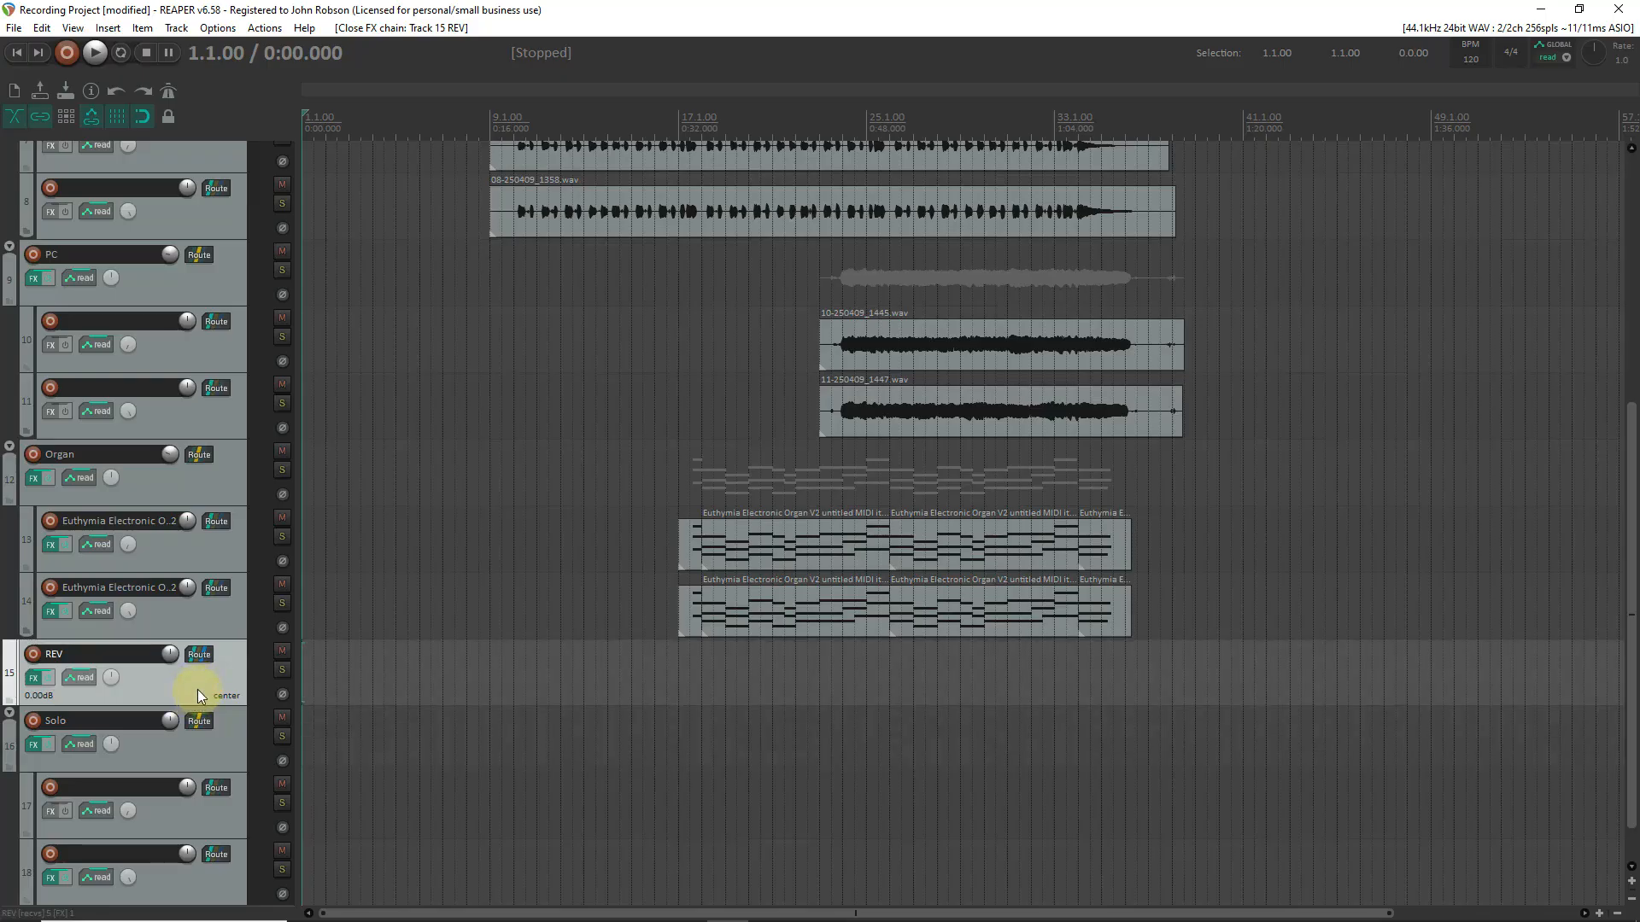